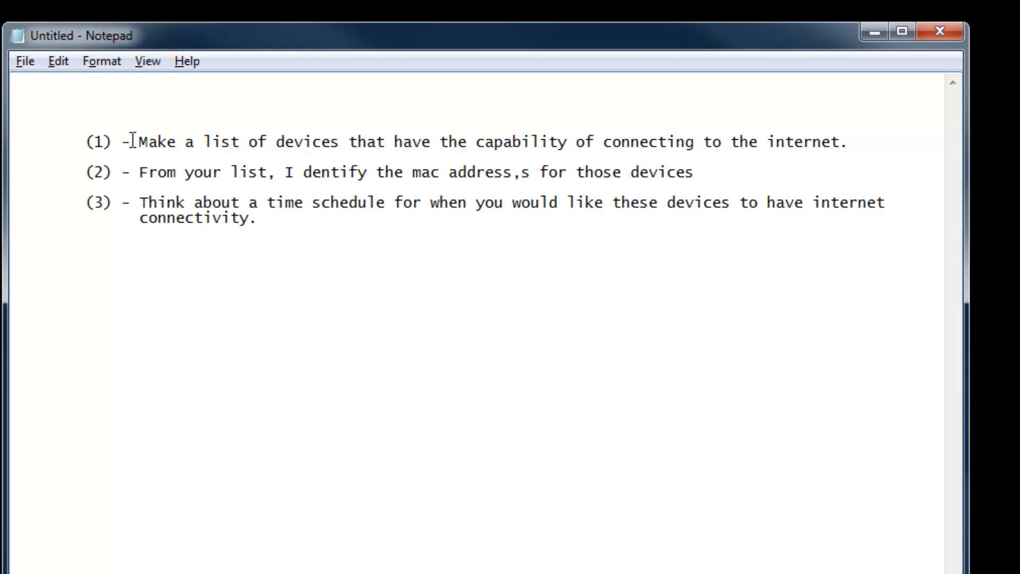
Highlight checklist step (1), then select the 'mac address' wording in step (2).
left_click_drag(130, 141, 859, 141)
left_click(862, 142)
left_click_drag(413, 172, 537, 175)
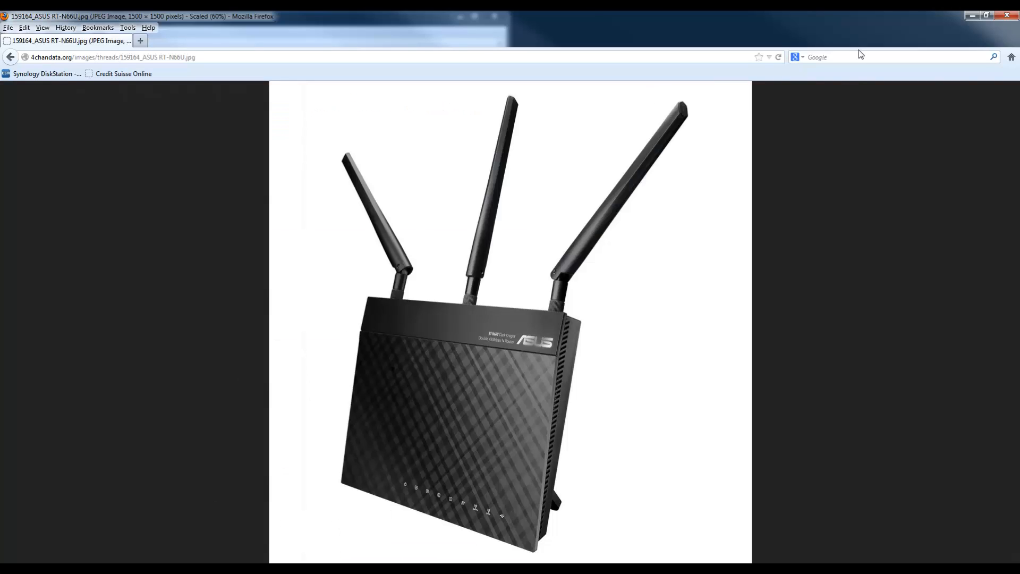
Load the Google homepage by entering 'google' in the address bar.
left_click(842, 58)
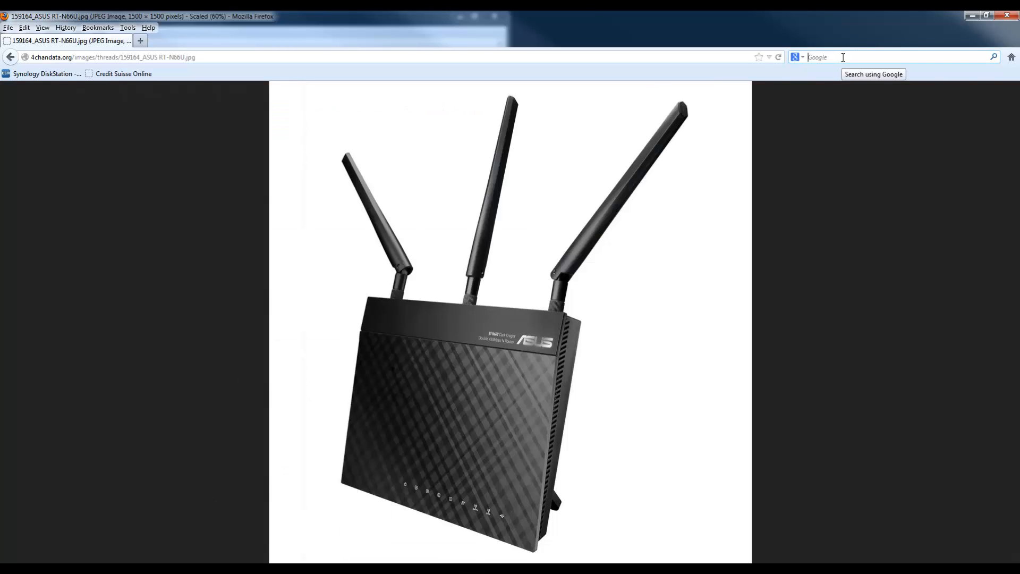
left_click(738, 59)
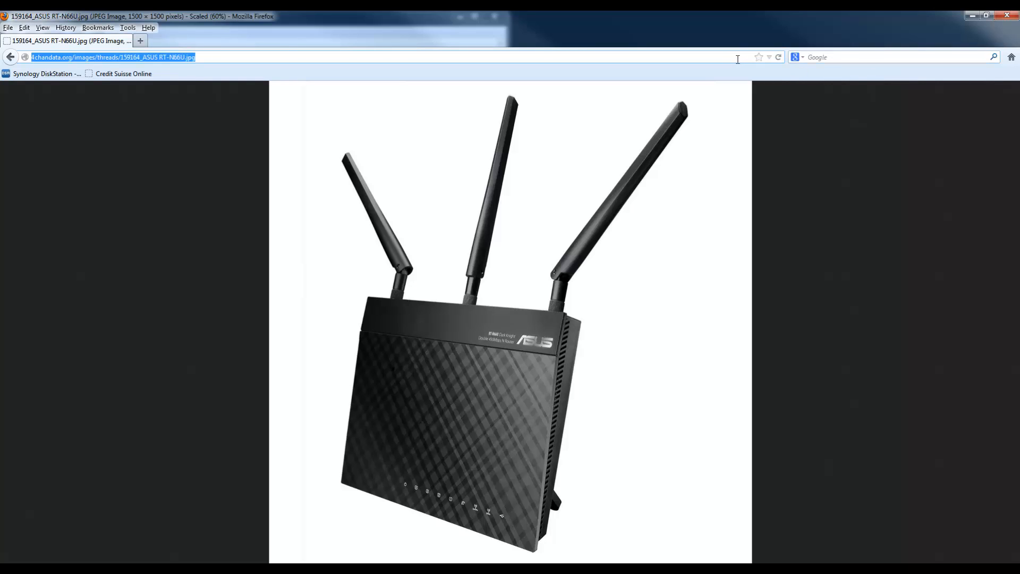
type("google")
key("Return")
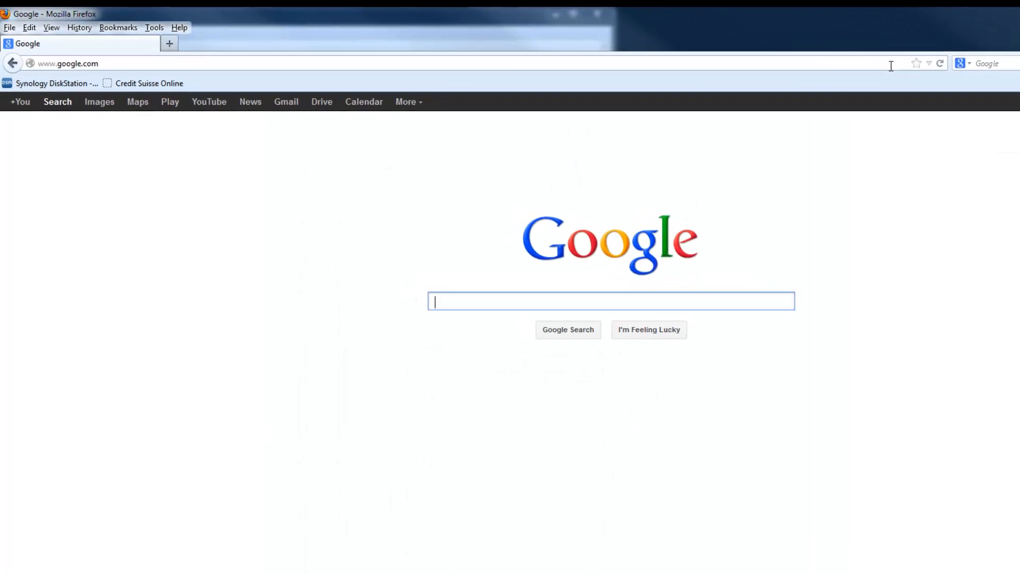
Search Google for 'how to identify the mac on an Iphone'.
type("how ")
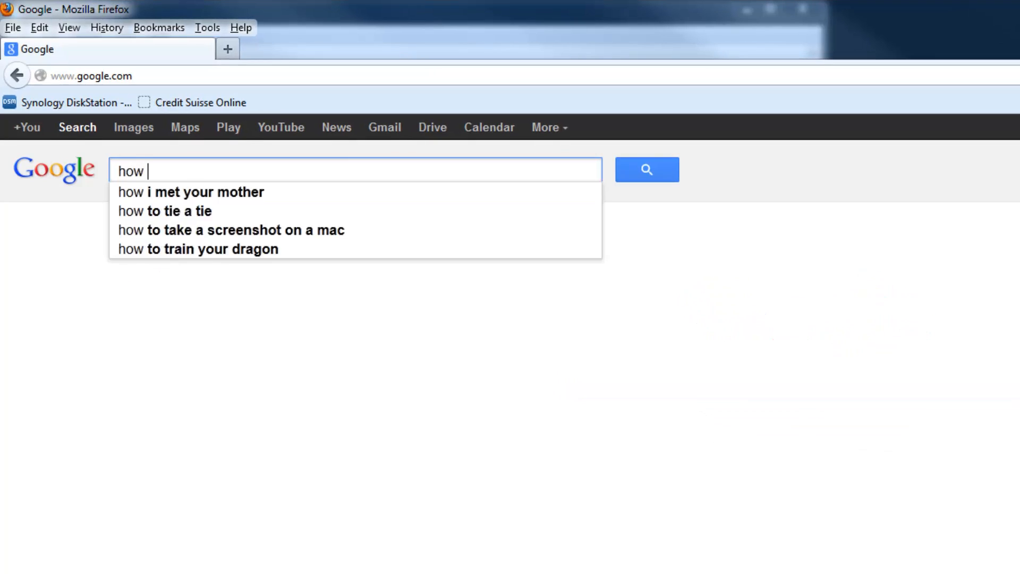
type("to identifz")
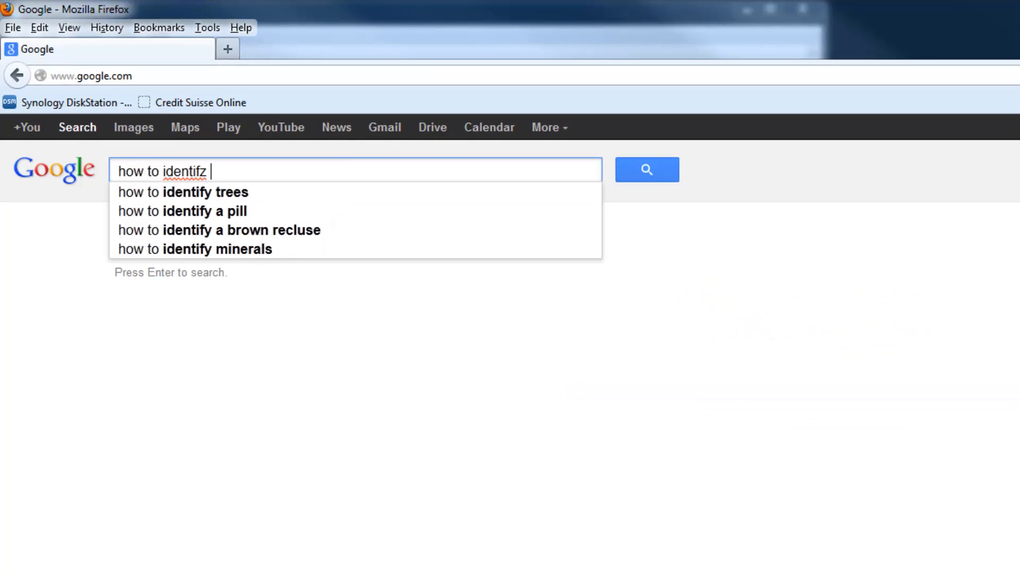
key("BackSpace")
key("BackSpace")
type("fy t")
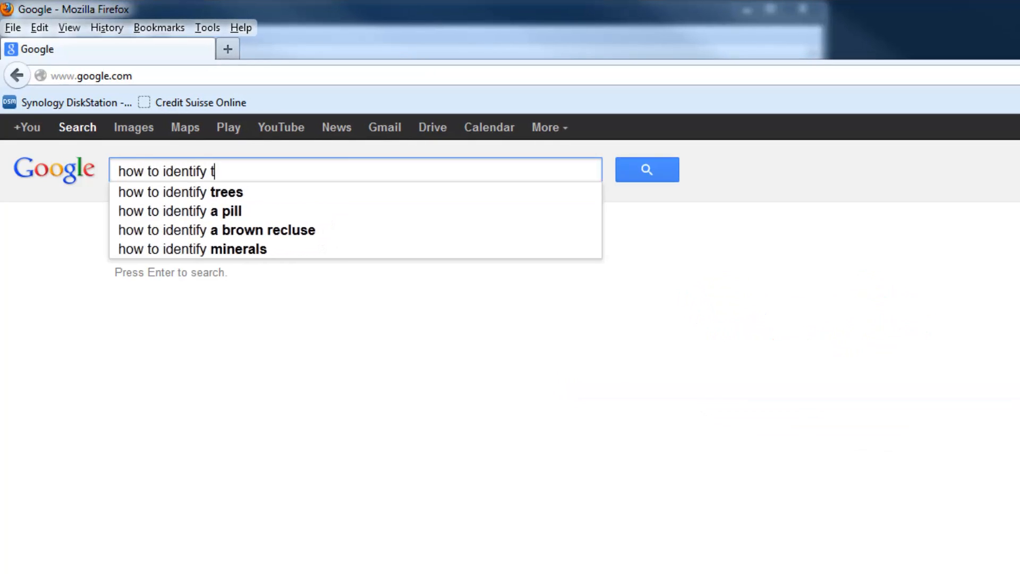
type("he mac on an ")
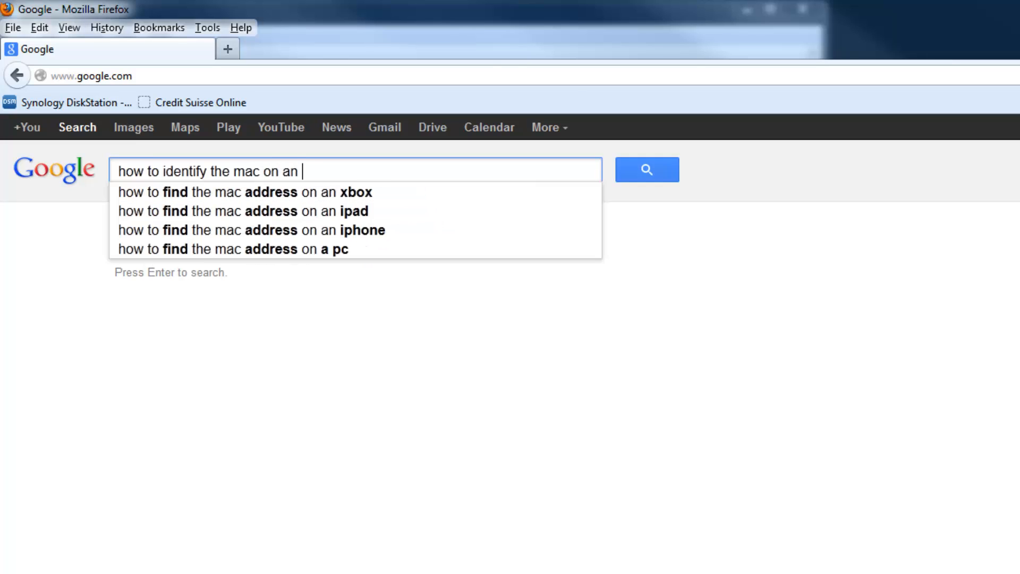
type("Iphone")
key("Return")
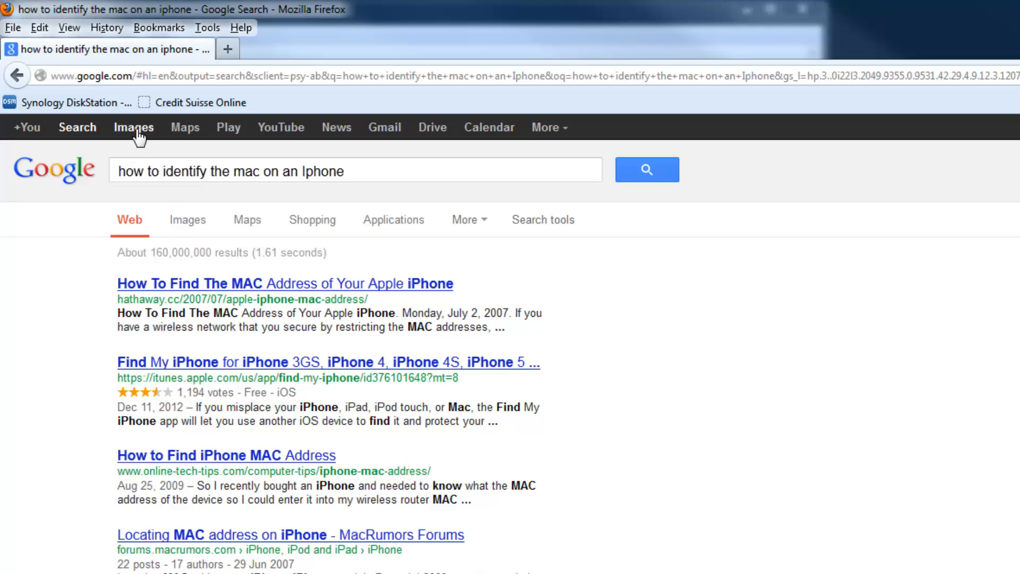
Open the hathaway.cc guide and highlight its Settings > General > About > Wi-Fi Address instructions.
left_click(208, 287)
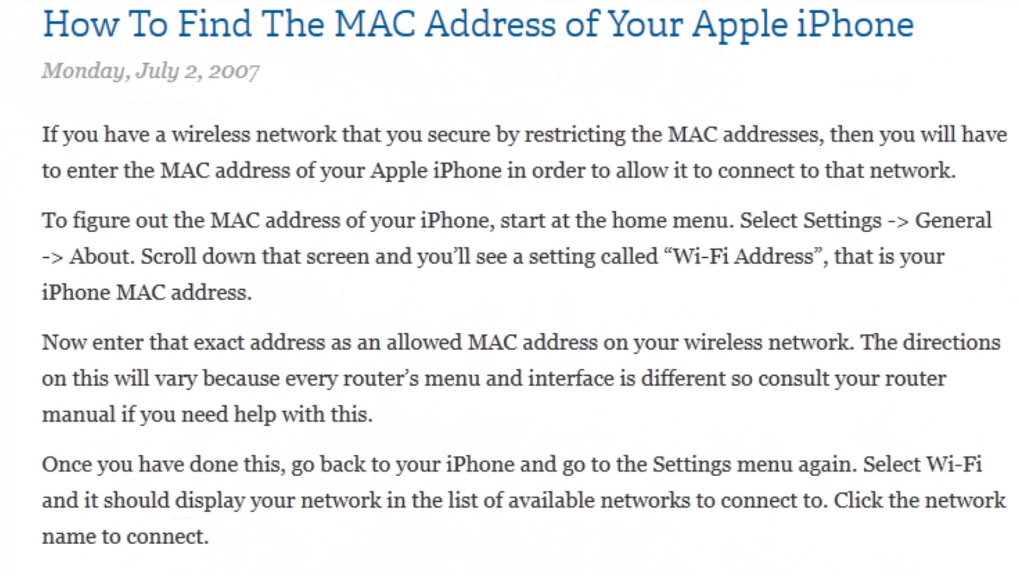
key("super+r")
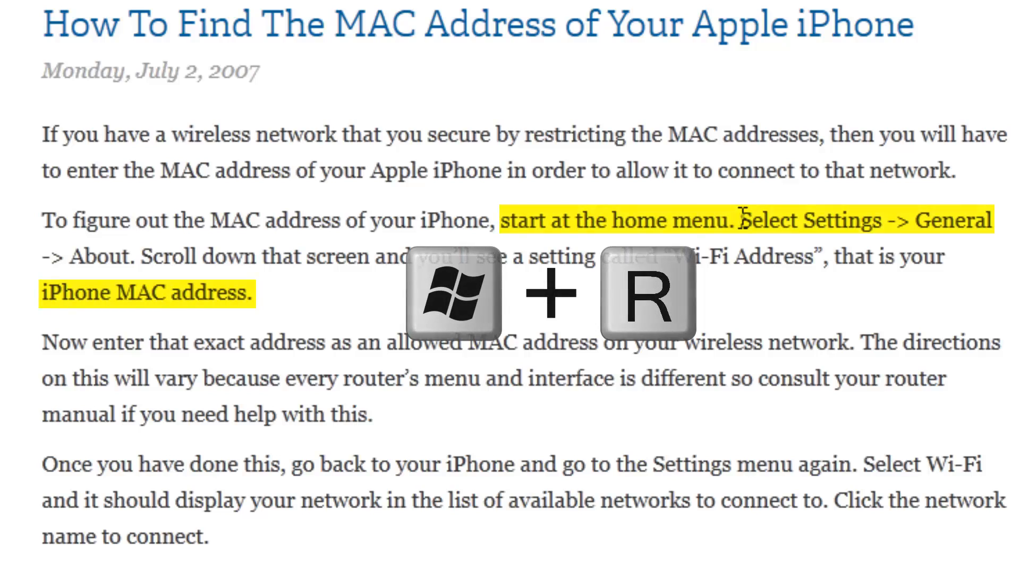
left_click_drag(743, 218, 806, 290)
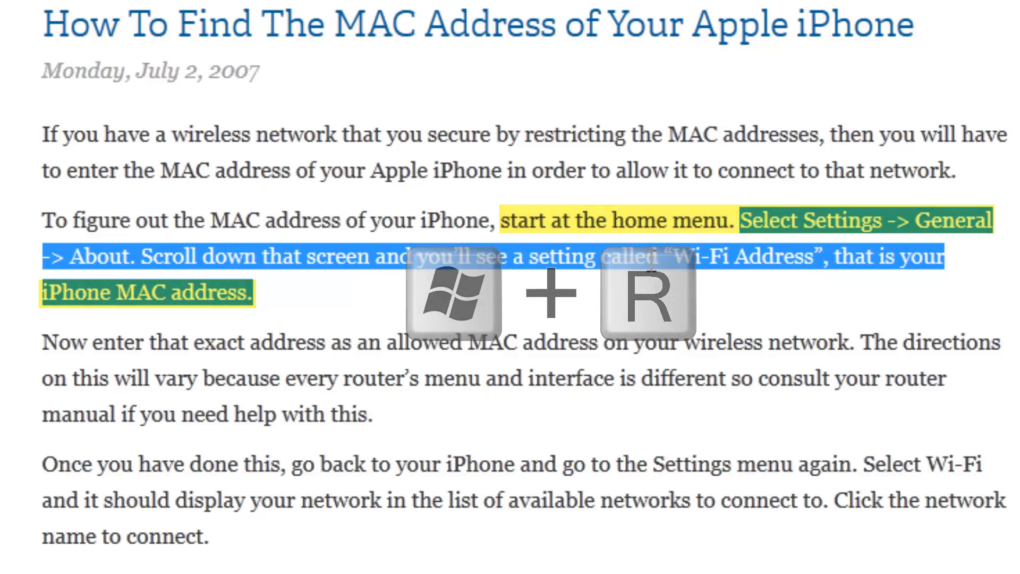
left_click(341, 301)
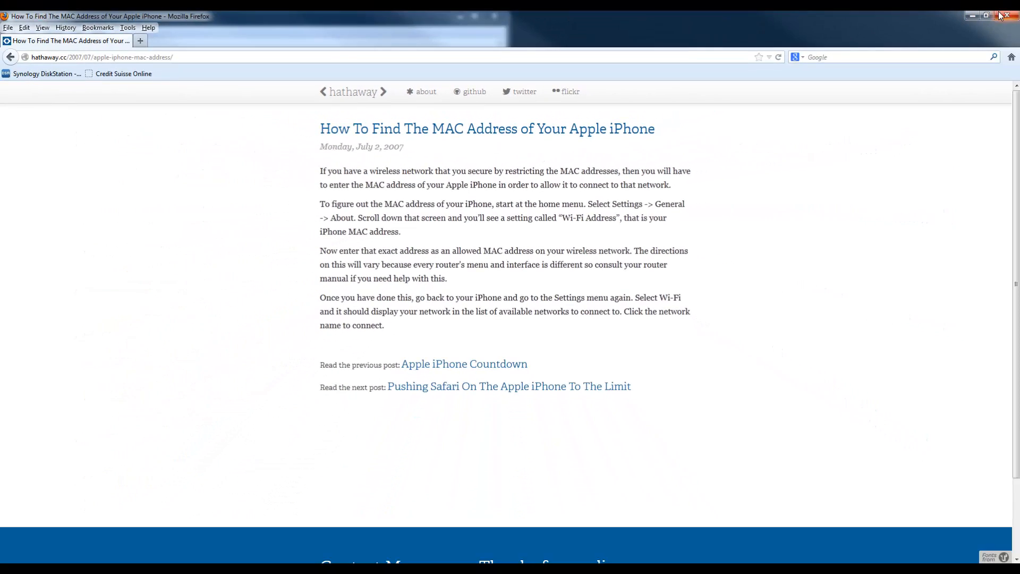
Close Firefox, highlight the time-schedule step (3) in Notepad, then minimize the checklist.
left_click(1004, 19)
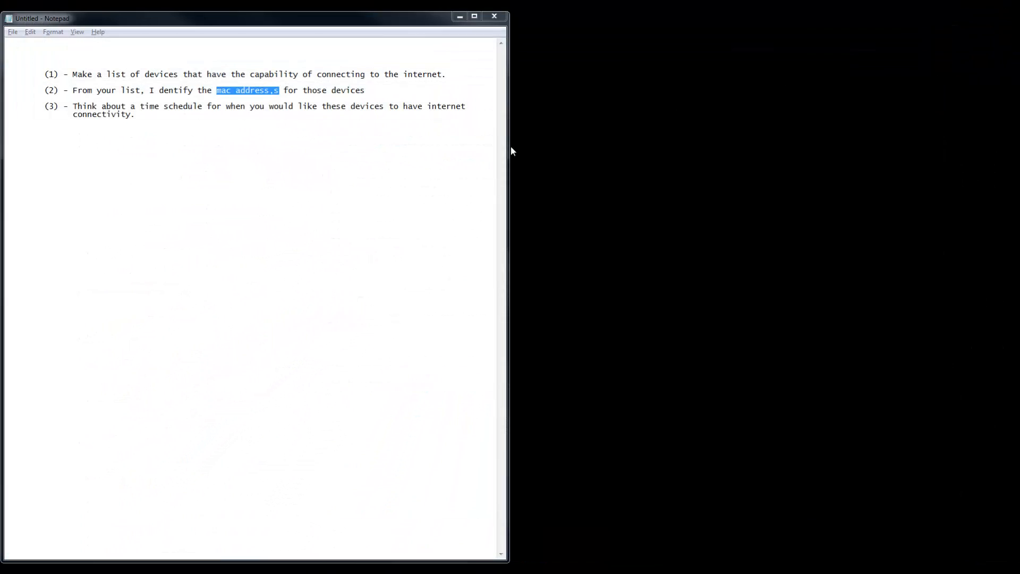
left_click(278, 140)
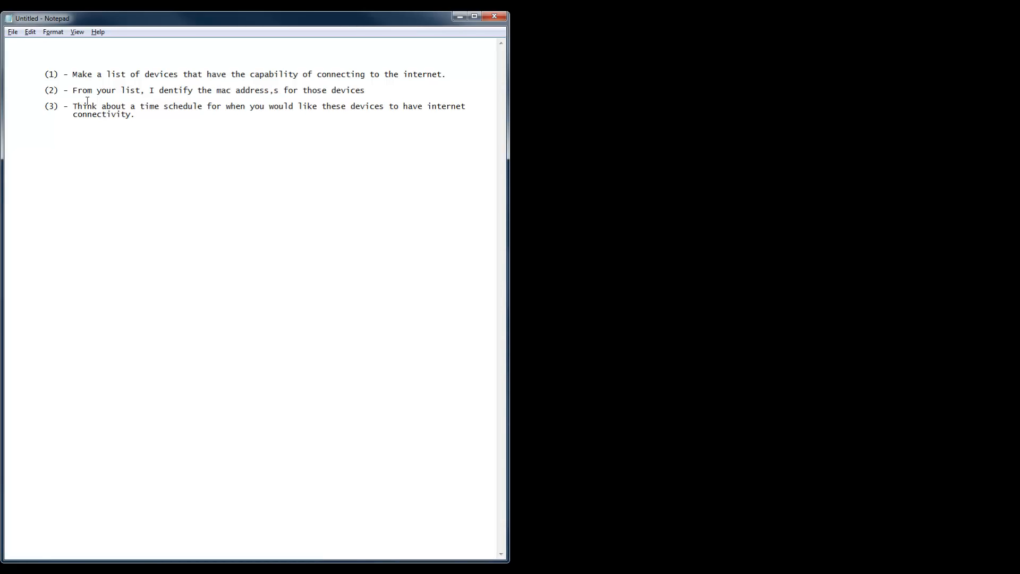
mouse_move(74, 107)
left_mouse_down()
mouse_move(146, 116)
mouse_move(73, 106)
left_mouse_up()
left_click(145, 119)
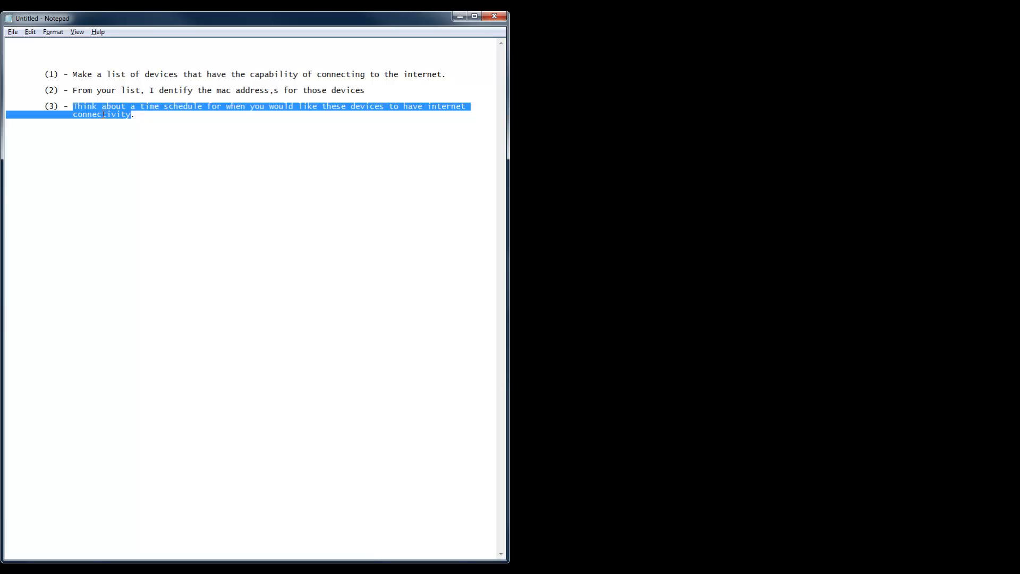
left_click_drag(141, 115, 76, 105)
left_click(147, 116)
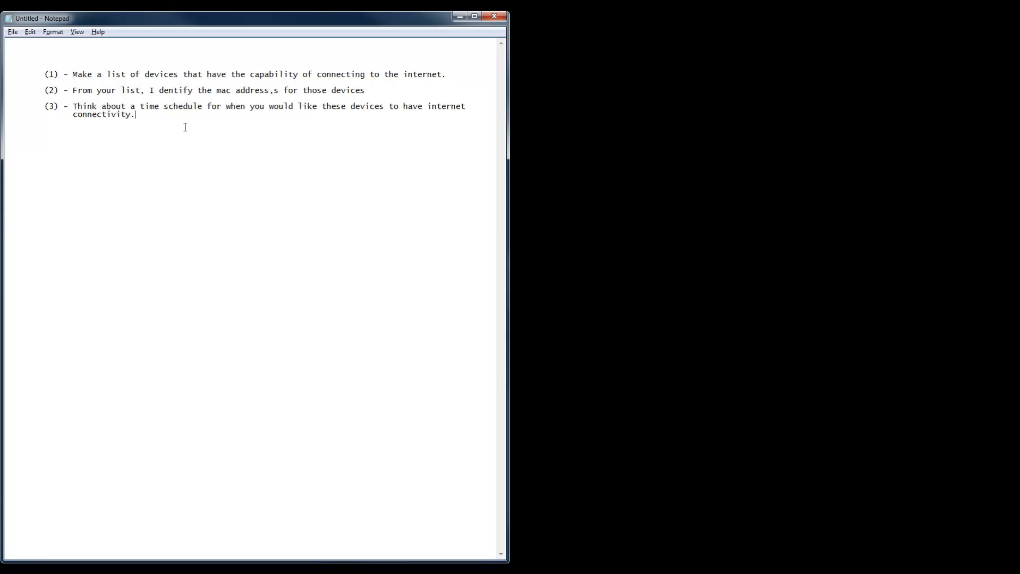
left_click(456, 17)
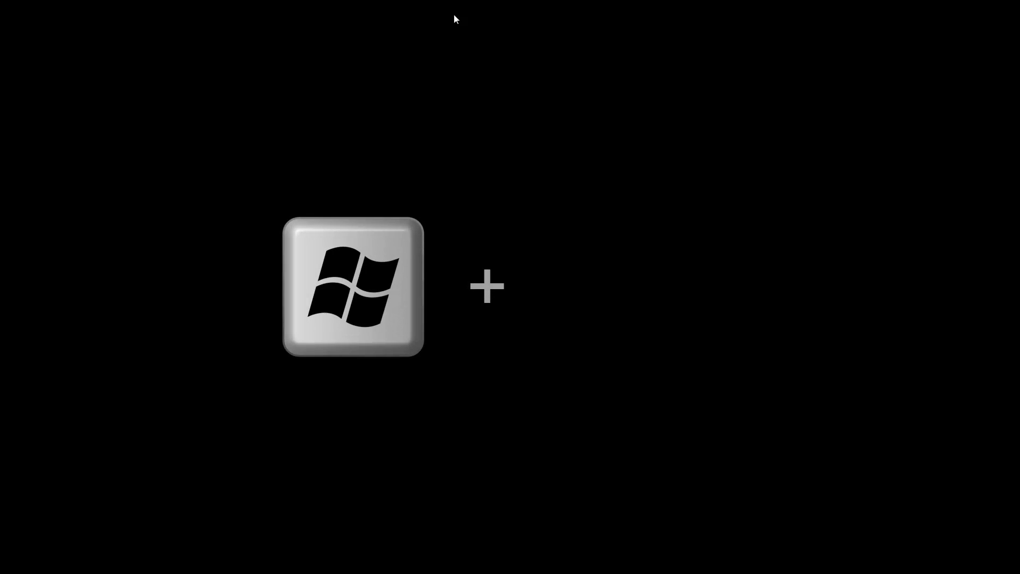
Run ipconfig in a Command Prompt to find the default gateway 192.168.17.1.
key("super+r")
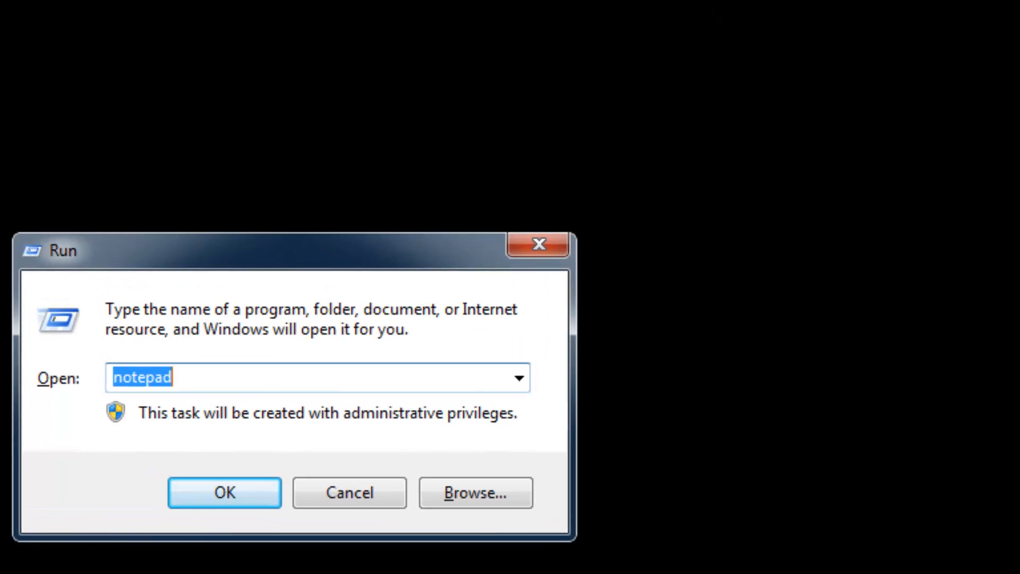
type("cmd")
key("Return")
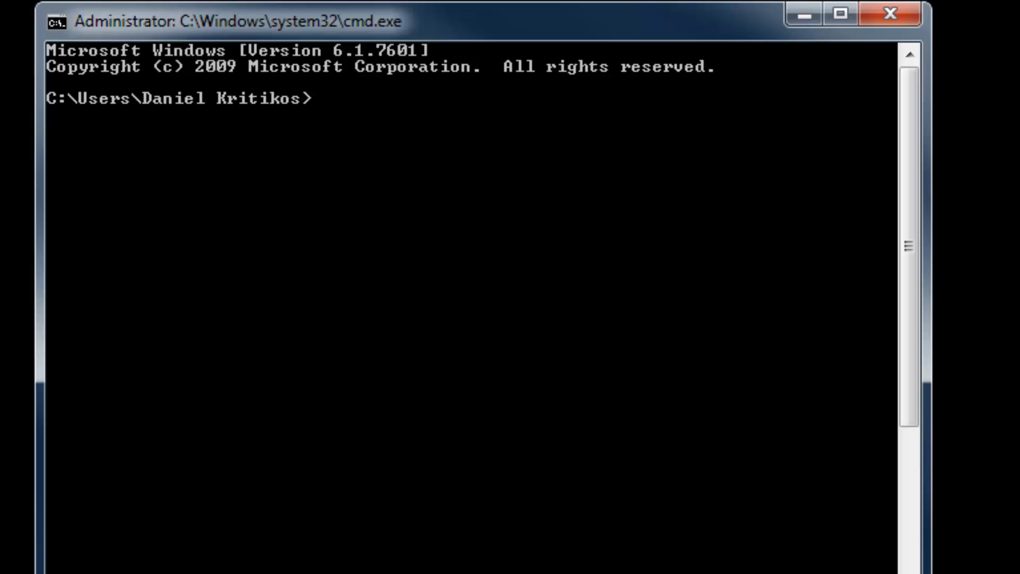
type("ipconfig")
key("Return")
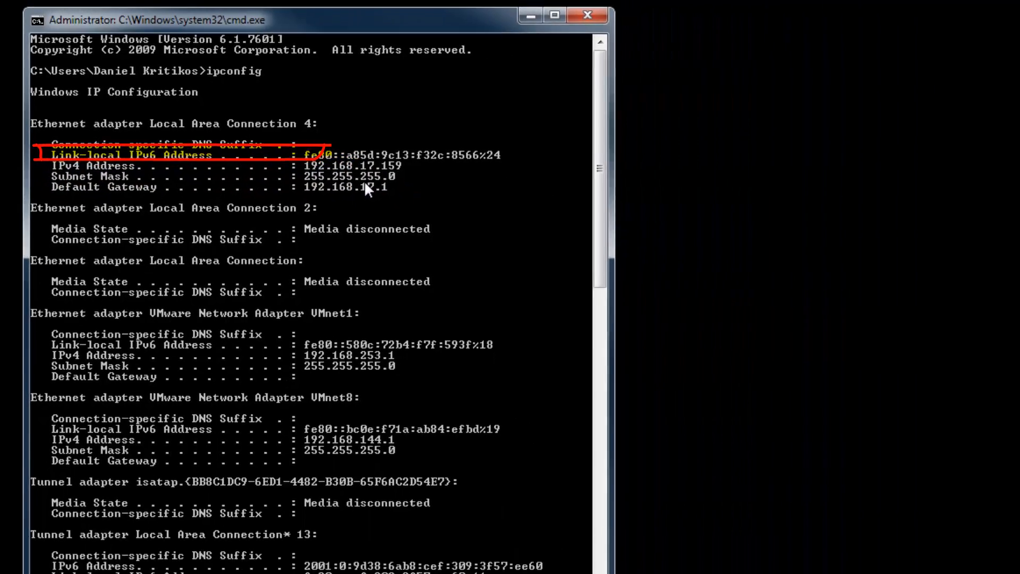
Type 192.168.17.1 into a new Notepad note and copy it.
key("super+r")
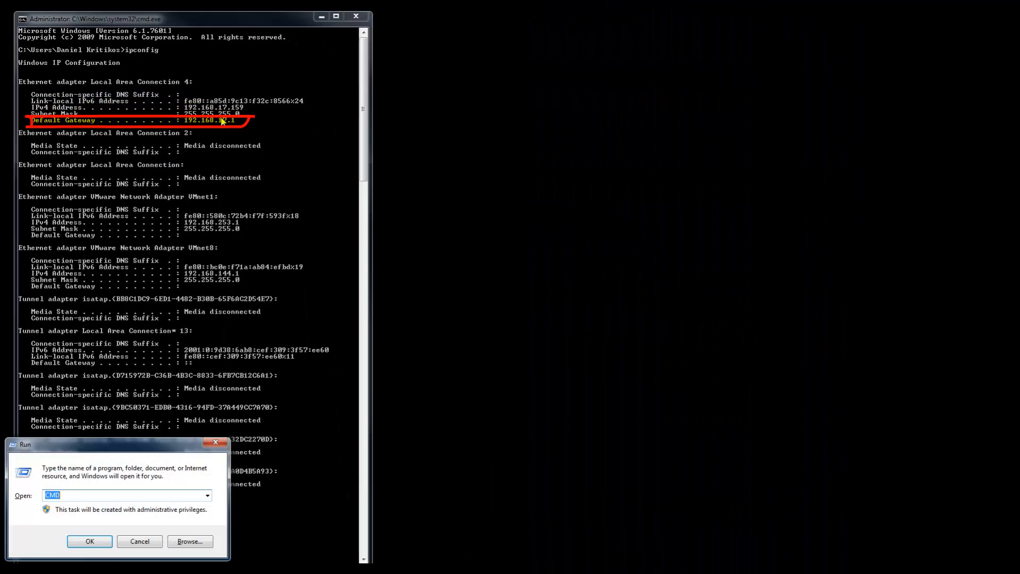
type("notepad")
key("Return")
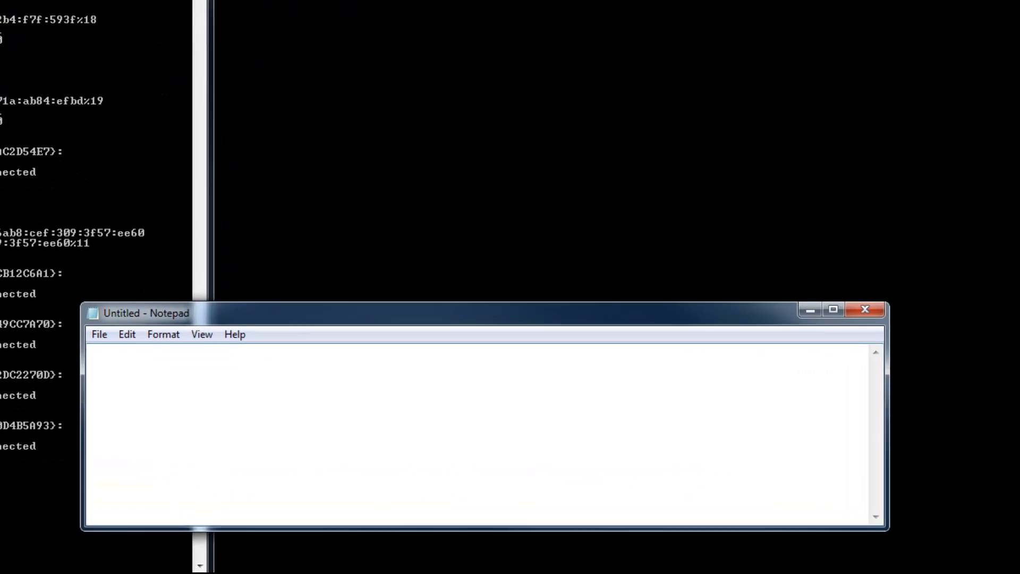
type("192")
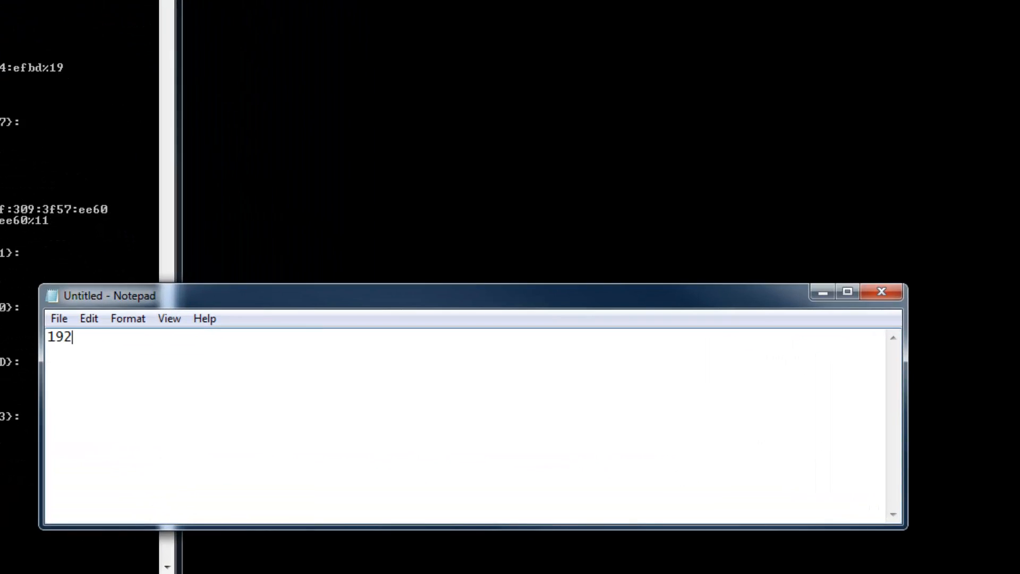
type(".168.17.1")
key("ctrl+a")
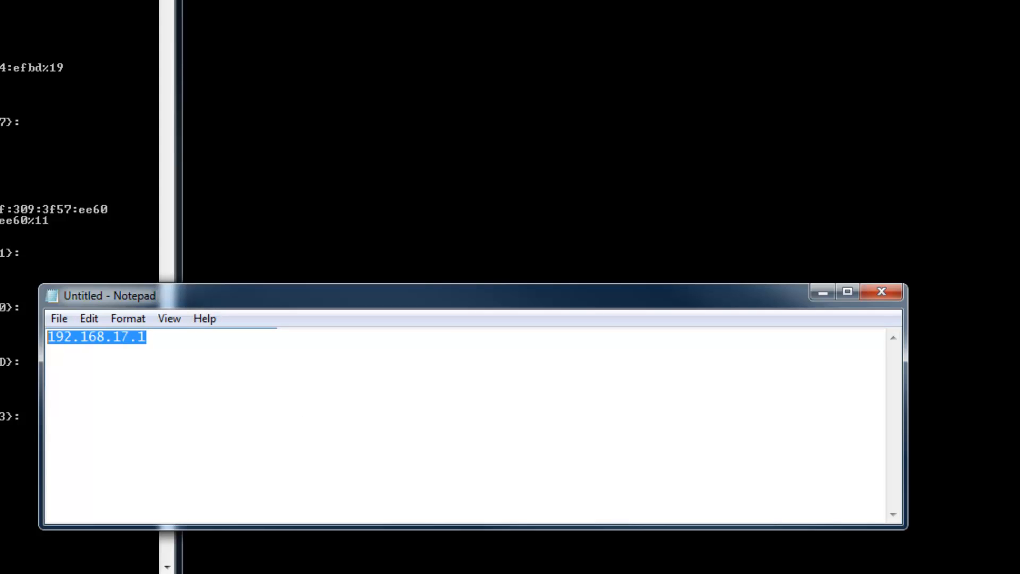
right_click(63, 353)
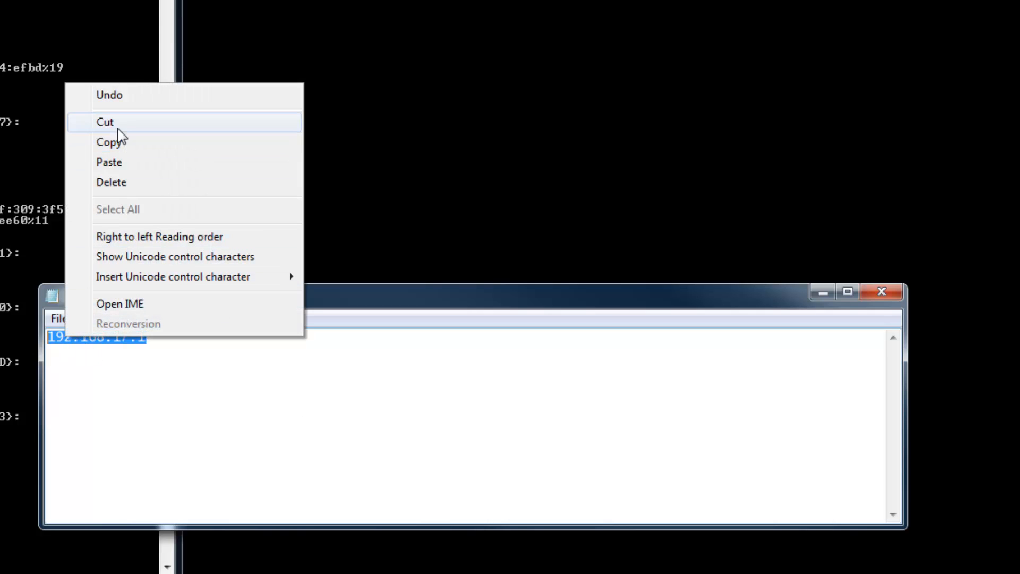
left_click(113, 144)
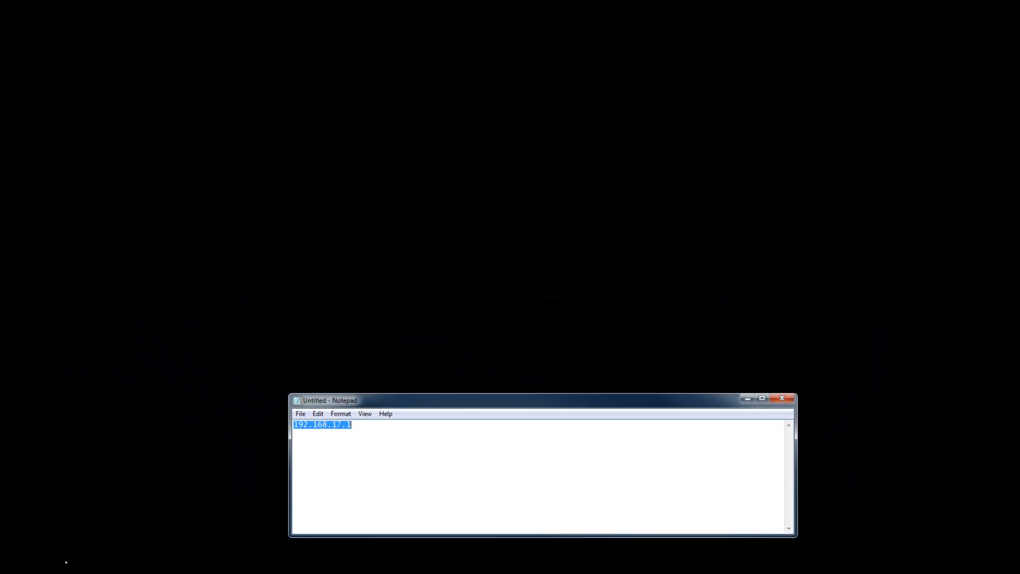
Open 192.168.17.1 in Firefox and log in with the router's user name and password.
left_click(66, 562)
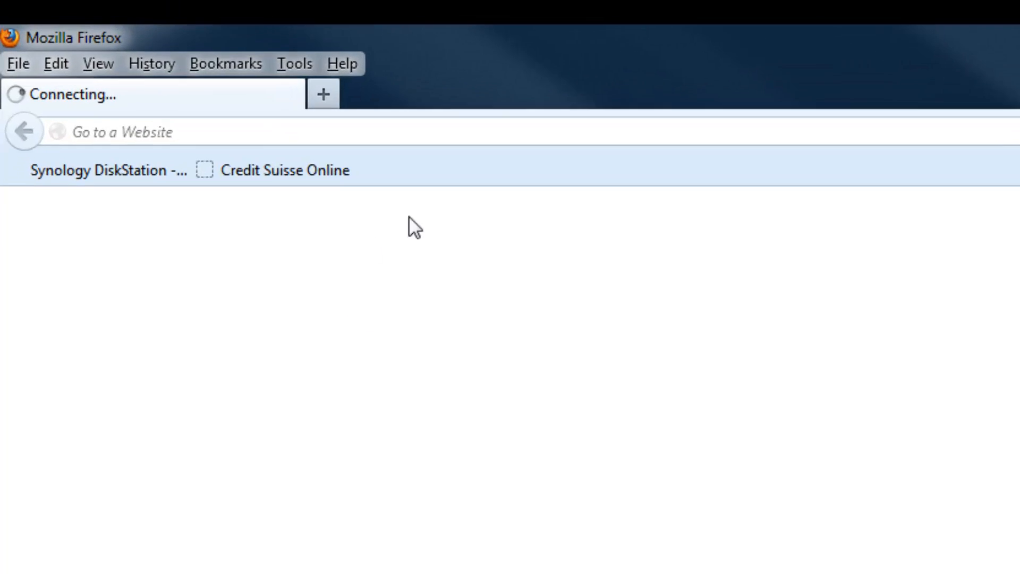
key("ctrl+v")
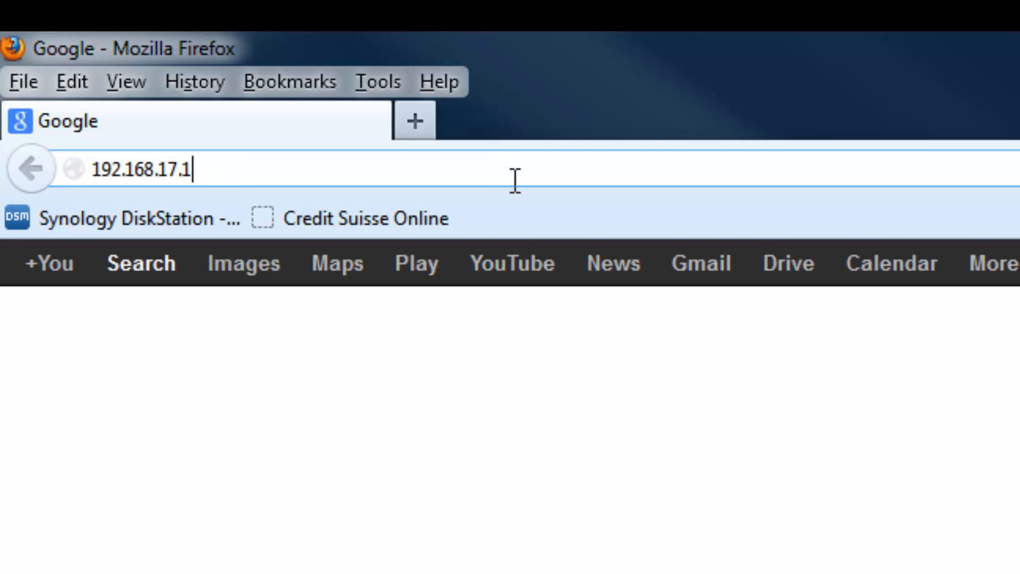
key("Return")
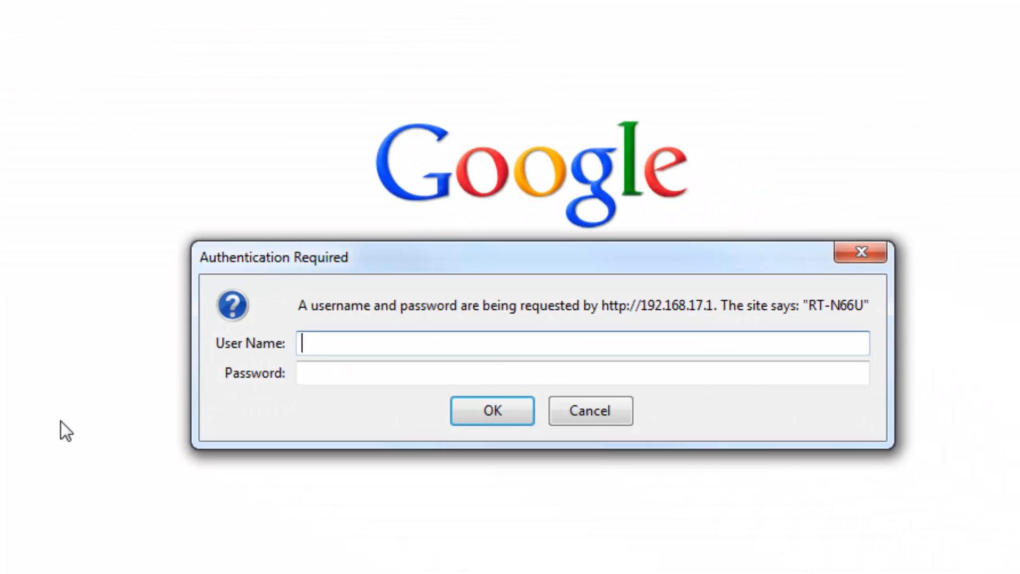
type("admin")
type("******")
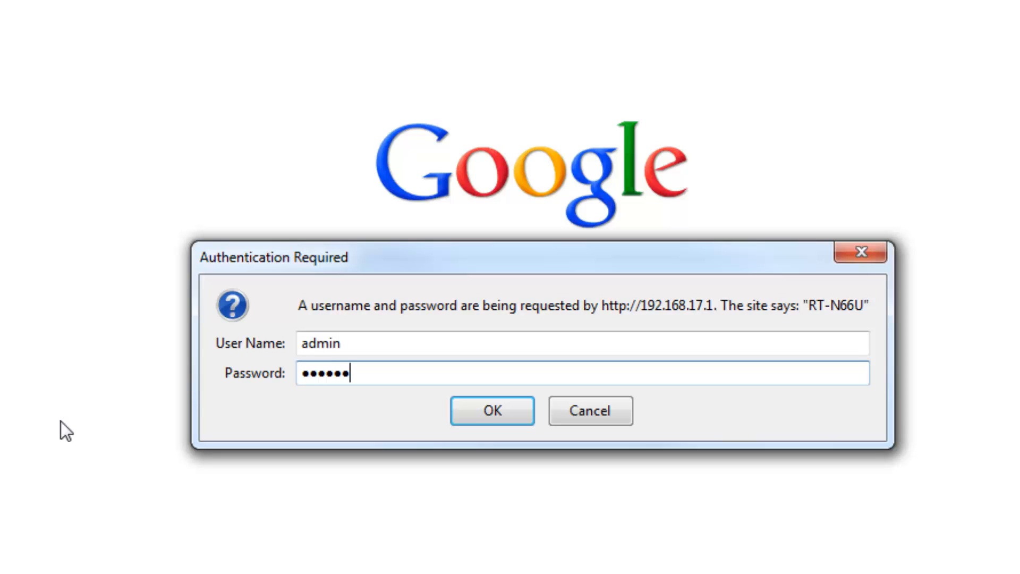
key("Return")
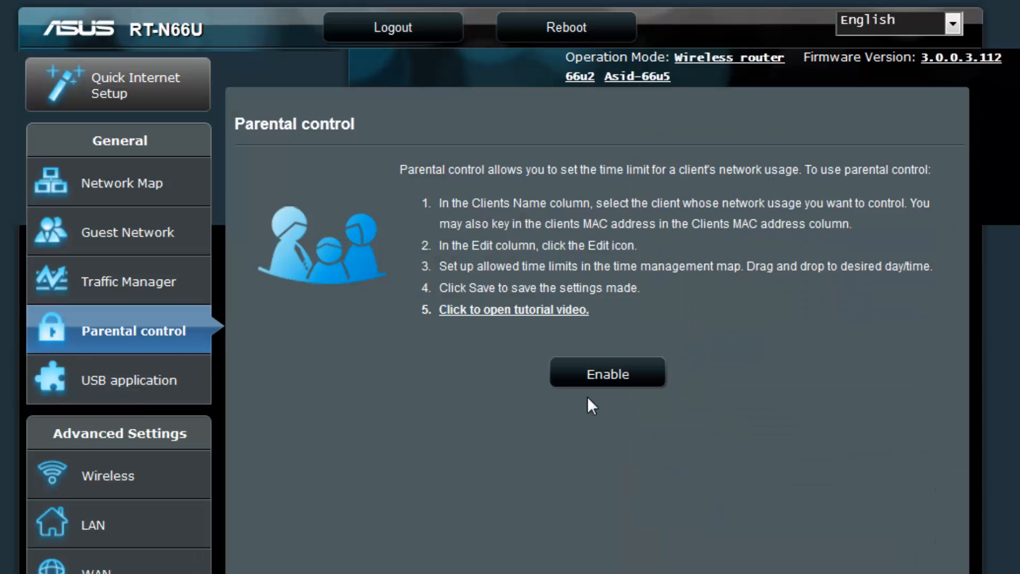
Enable Parental control in the router's settings.
left_click(604, 375)
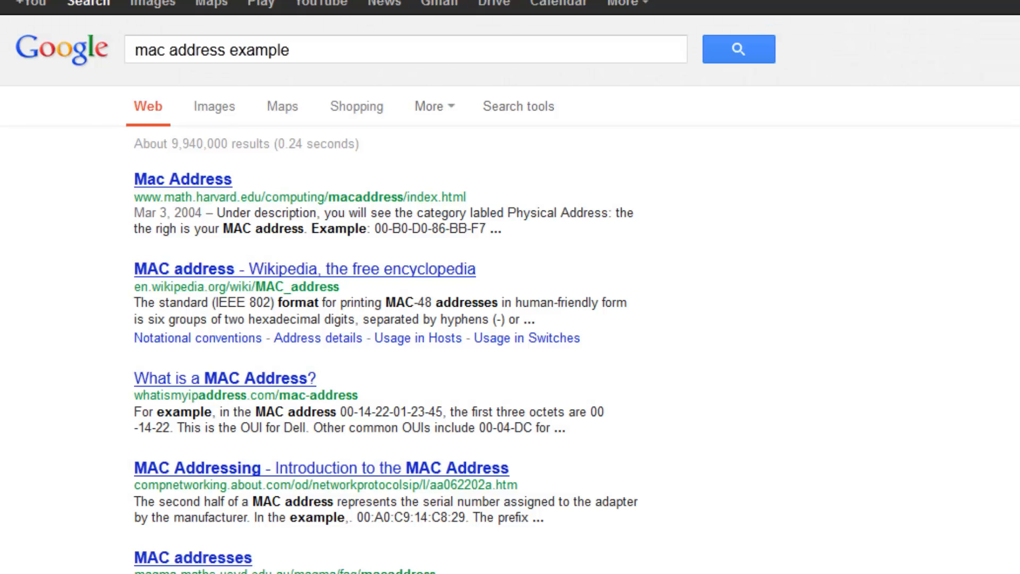
Select the sample MAC address 00-B0-D0-86-BB-F7 in the first Google result, then switch to Notepad.
left_click_drag(486, 229, 375, 229)
key("ctrl+c")
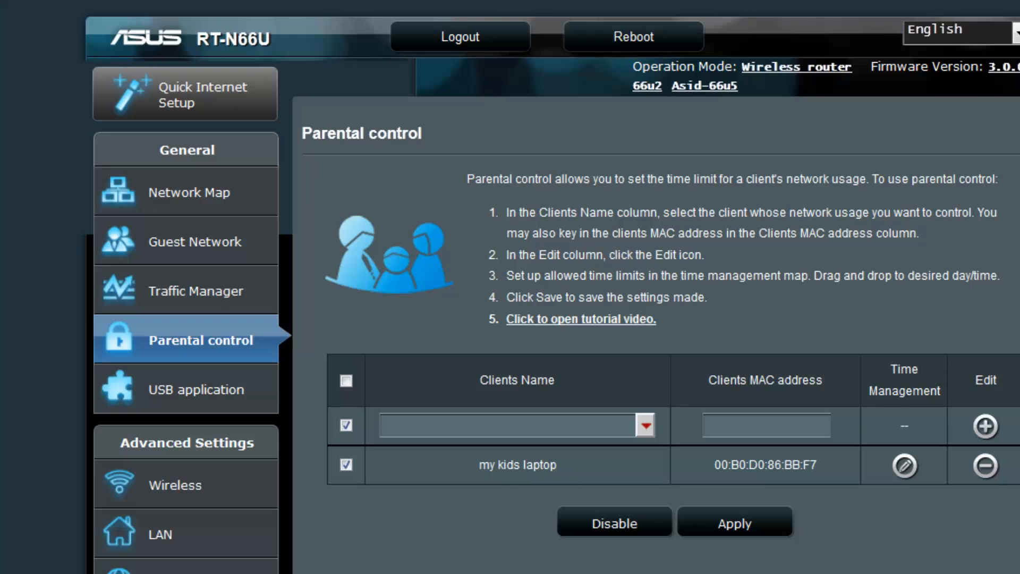
key("alt+Tab")
left_click(365, 279)
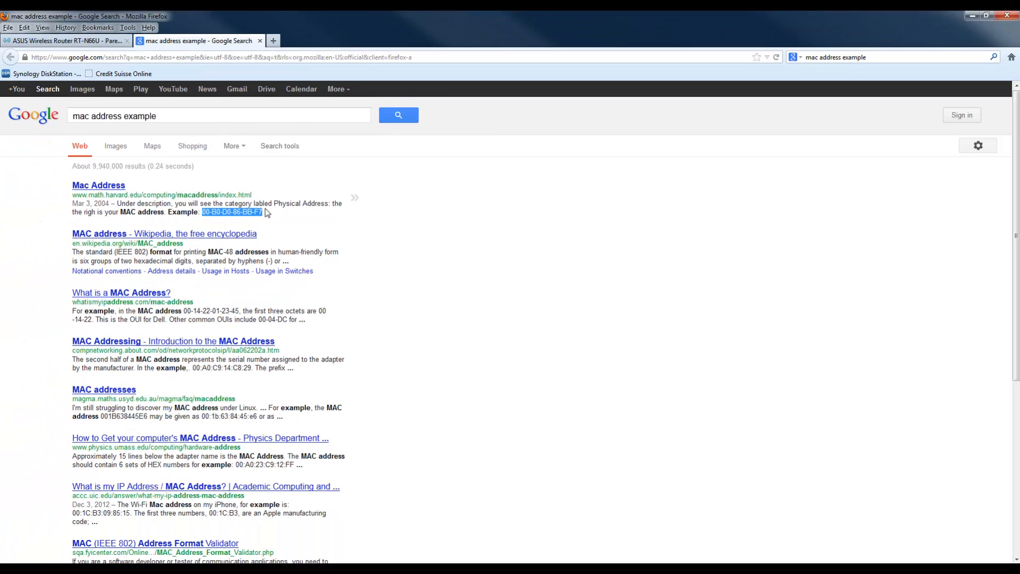
left_click(279, 218)
Replace the old IP address in Notepad with the pasted MAC address 00-B0-D0-86-BB-F7.
mouse_move(232, 554)
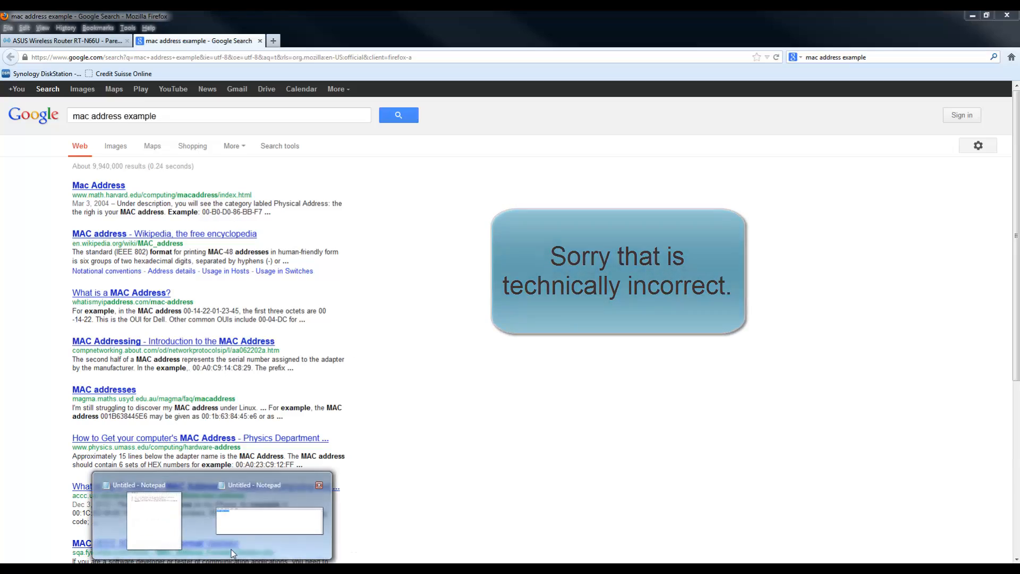
left_click(255, 522)
left_click(374, 427)
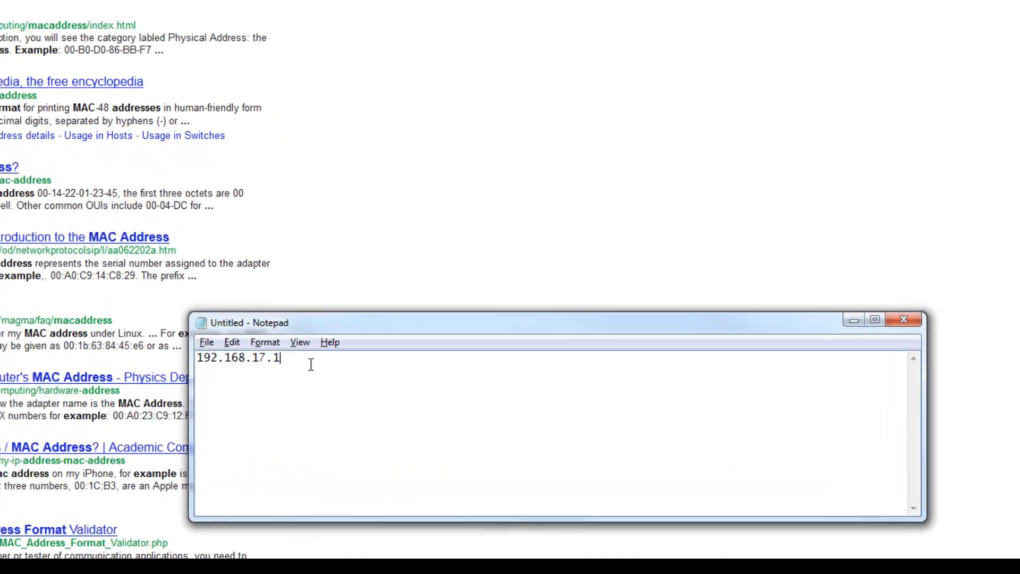
key("ctrl+a")
key("Delete")
key("ctrl+v")
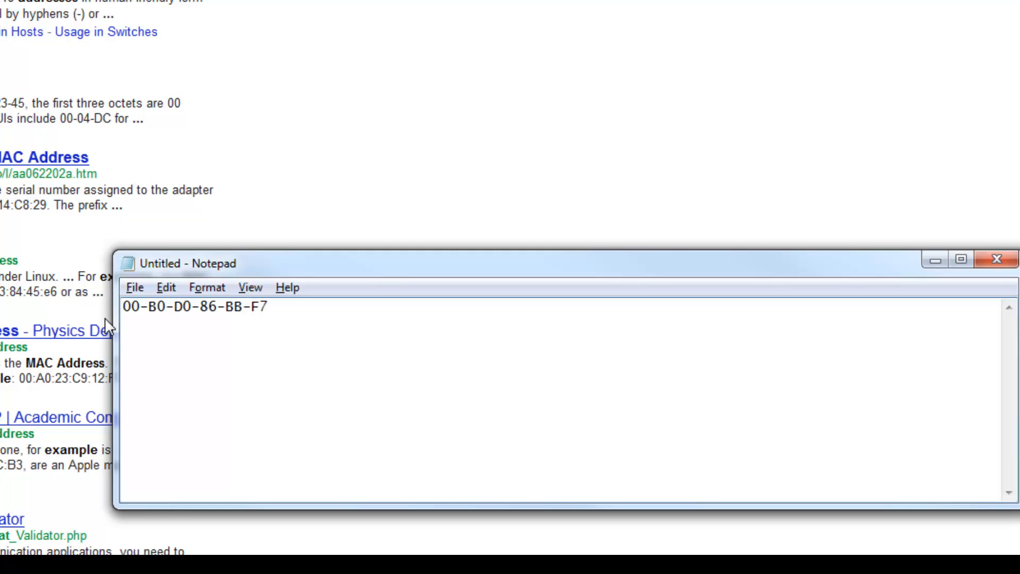
Replace all '-' with ':' to get 00:B0:D0:86:BB:F7, then select it.
left_click(166, 287)
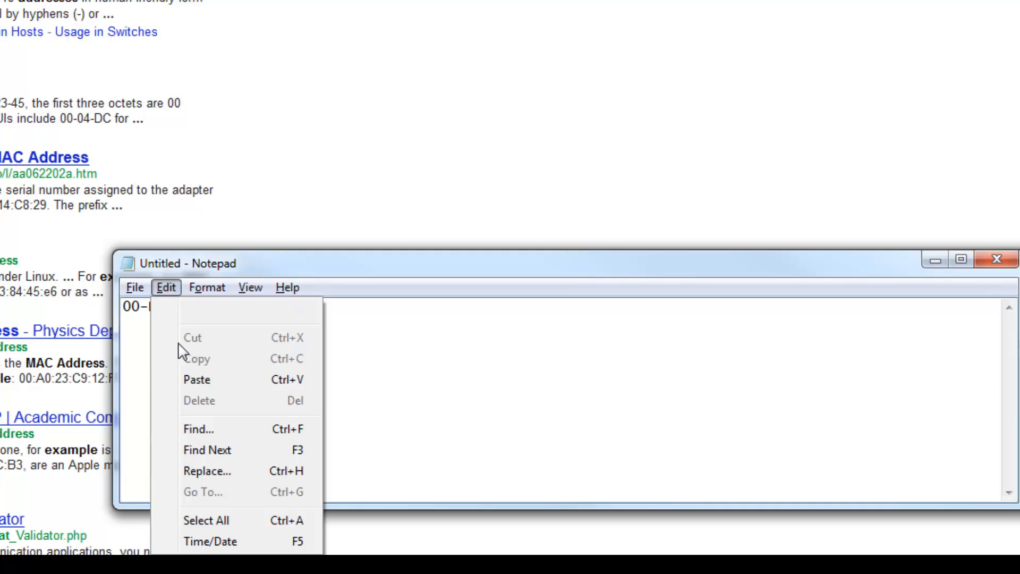
left_click(206, 471)
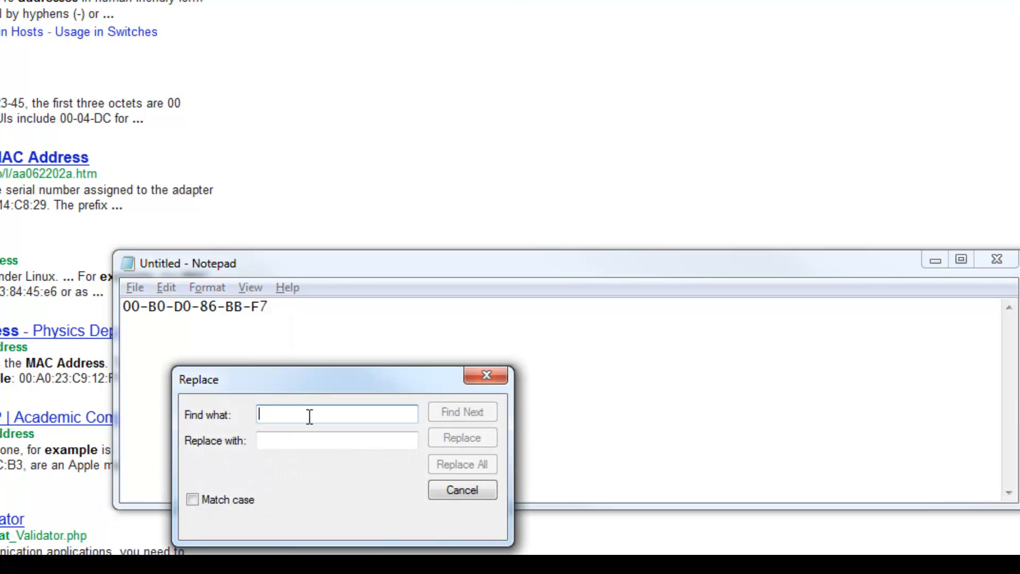
type("-")
left_click(283, 437)
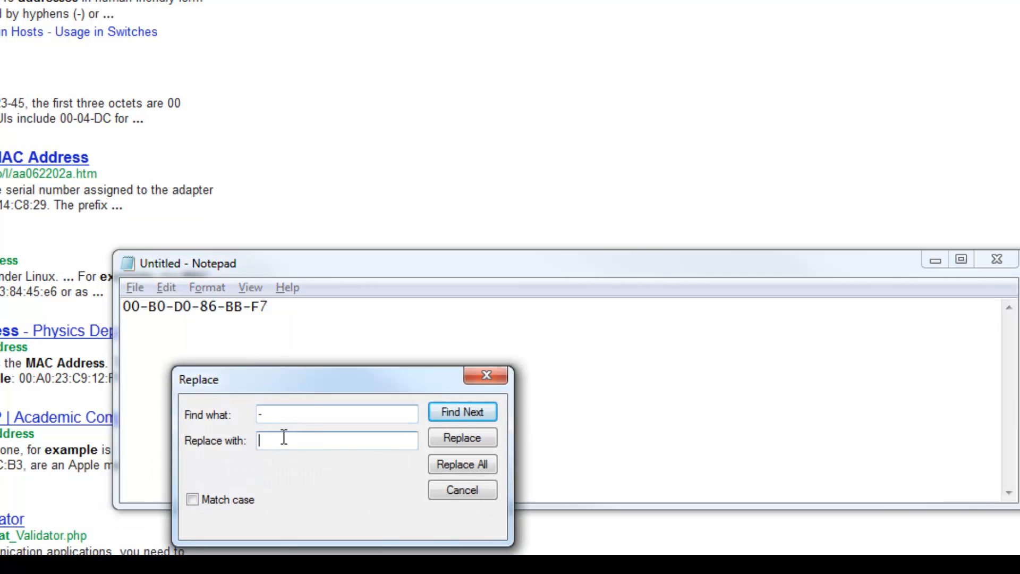
type(":")
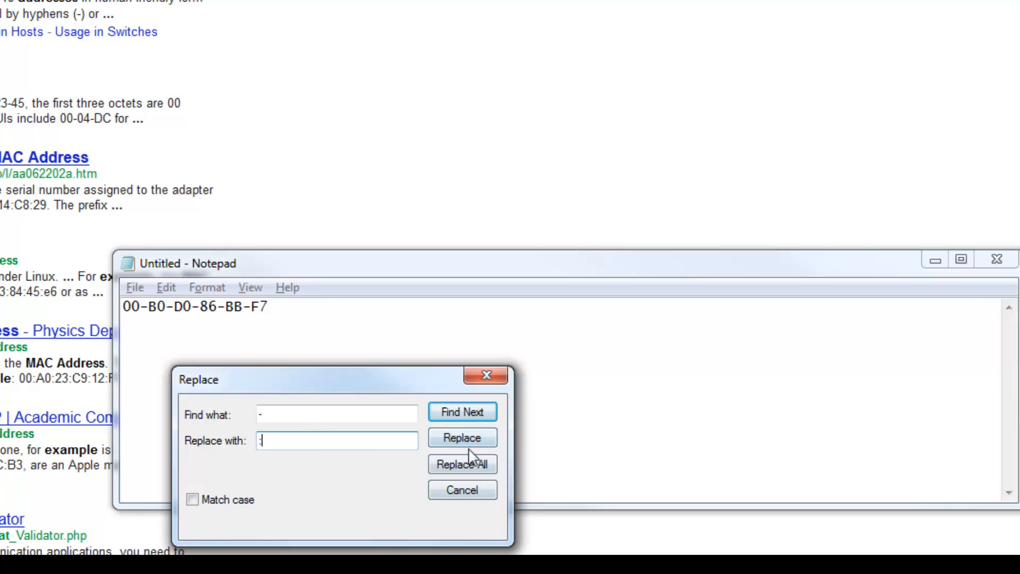
left_click(465, 464)
left_click(485, 376)
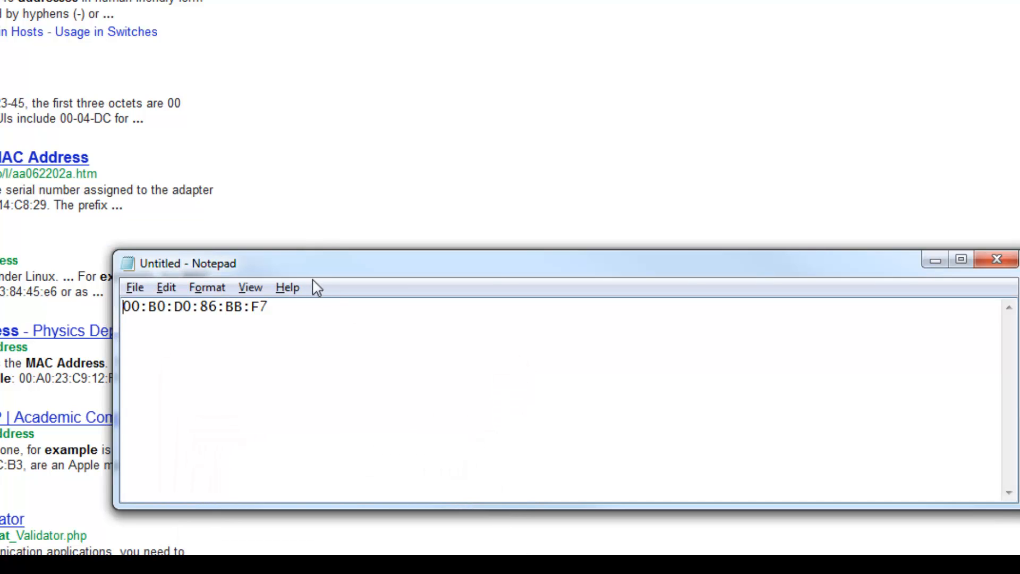
left_click_drag(285, 308, 69, 325)
key("super+c")
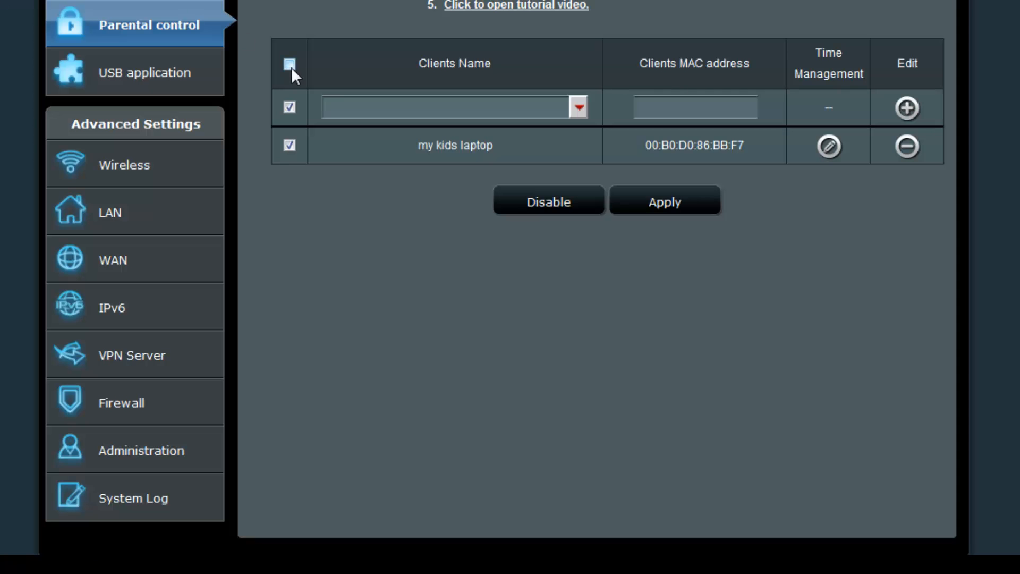
Add client 'my kids laptop' with MAC 00:B0:D0:86:BB:F7 and dismiss the alert.
left_click(379, 105)
type("my kind")
key("BackSpace")
key("BackSpace")
type("ds laptop")
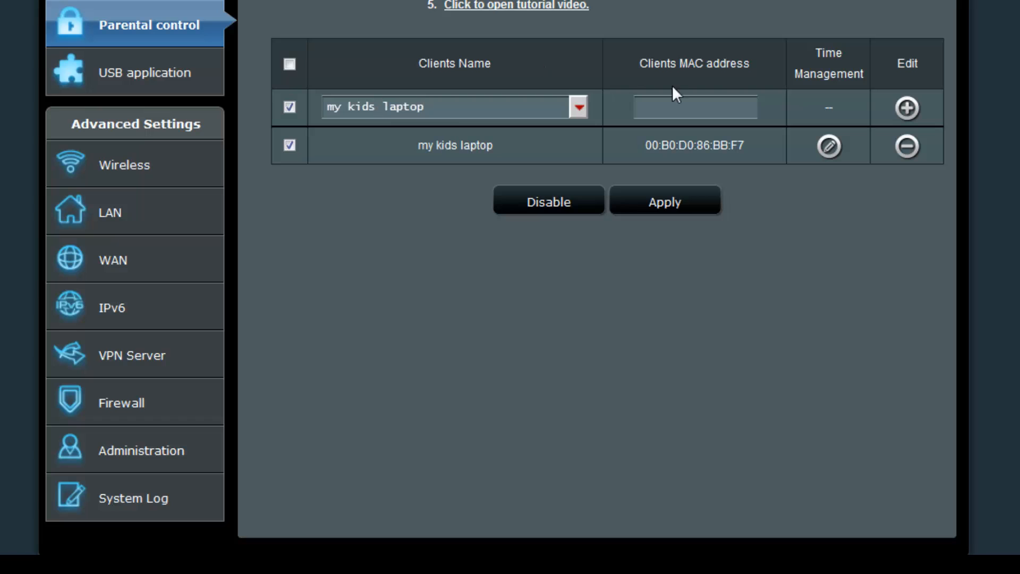
left_click(719, 102)
right_click(719, 102)
left_click(773, 179)
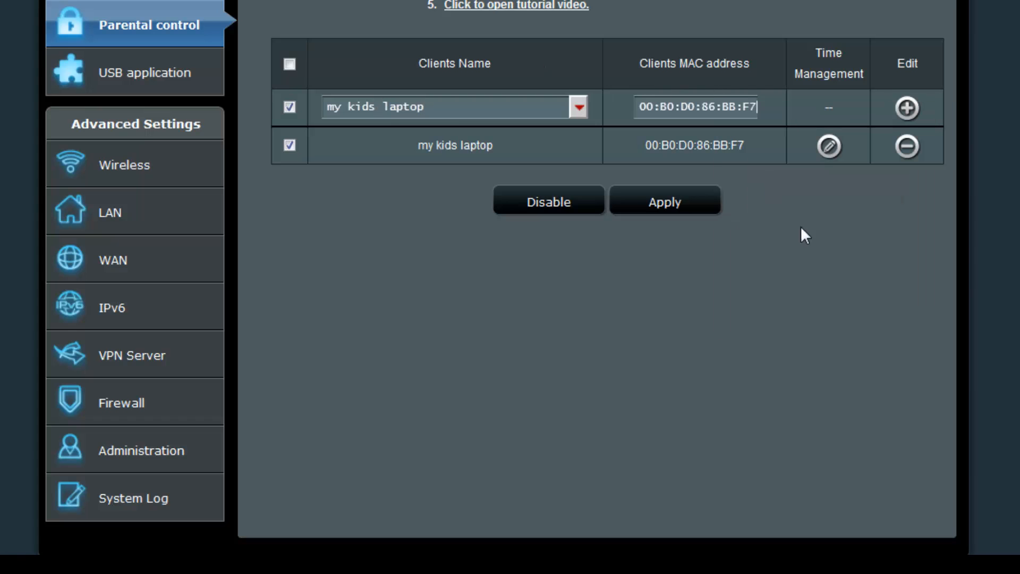
left_click(906, 108)
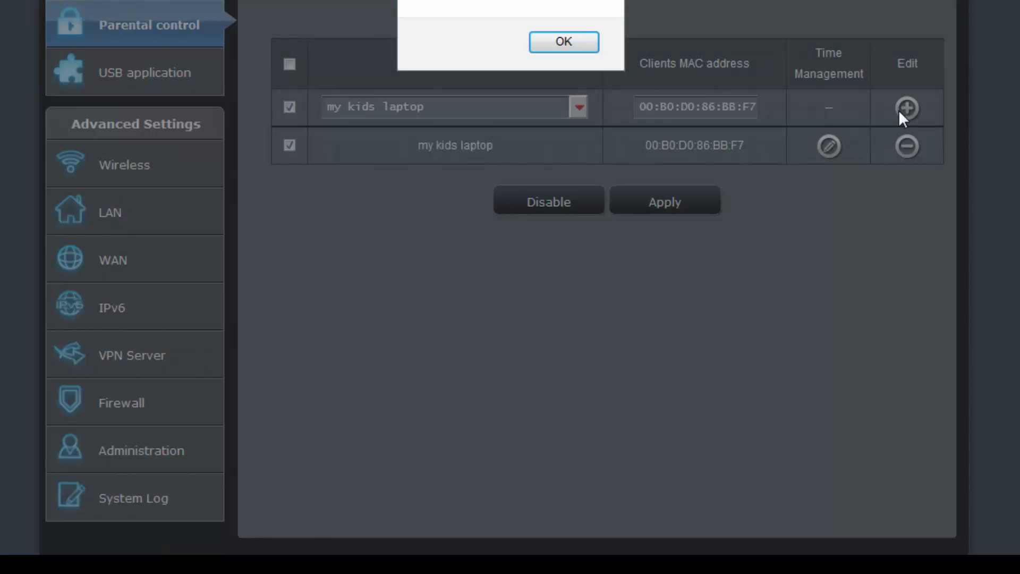
left_click(564, 42)
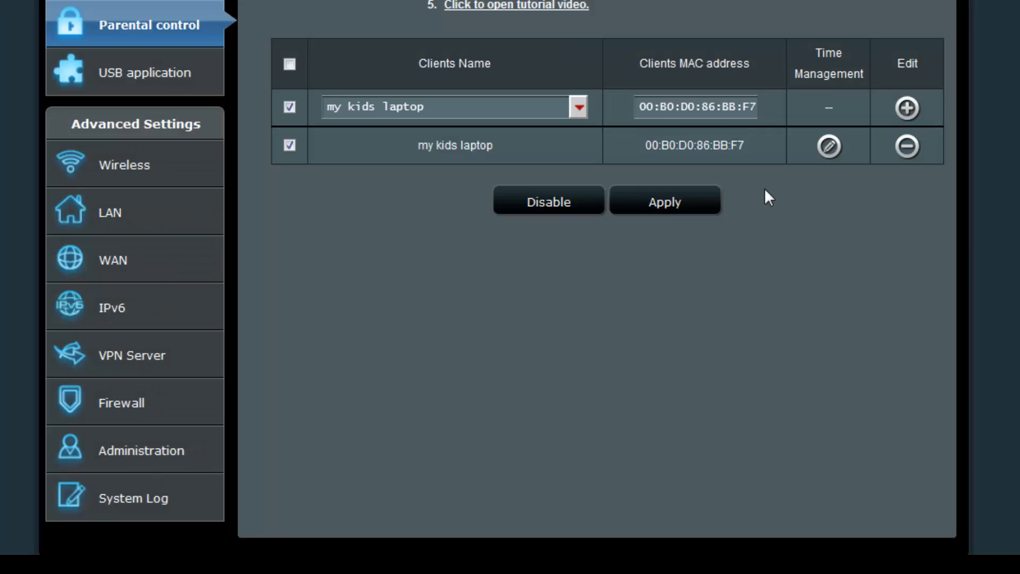
Highlight the listed laptop's name and MAC address to verify the entry.
left_click_drag(405, 148, 524, 152)
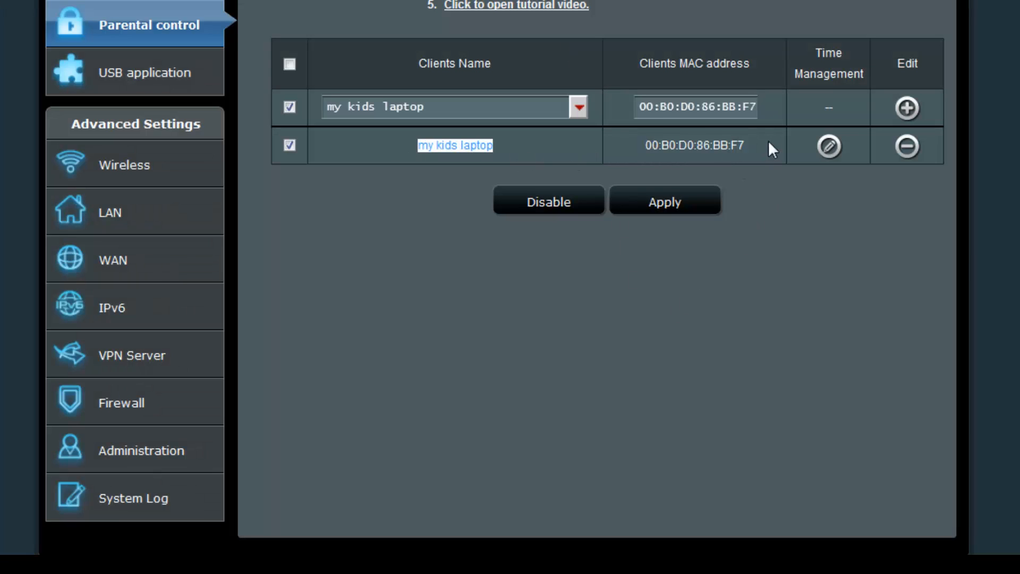
left_click_drag(768, 143, 641, 144)
left_click(838, 302)
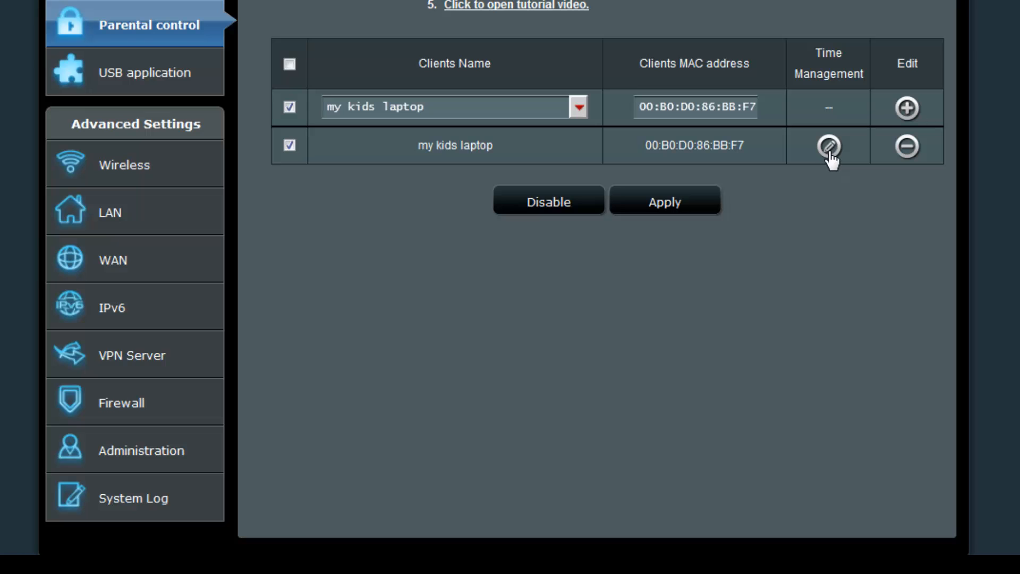
In my kids laptop's weekly schedule, allow all of Sunday from 12 am to 12 am.
left_click(829, 147)
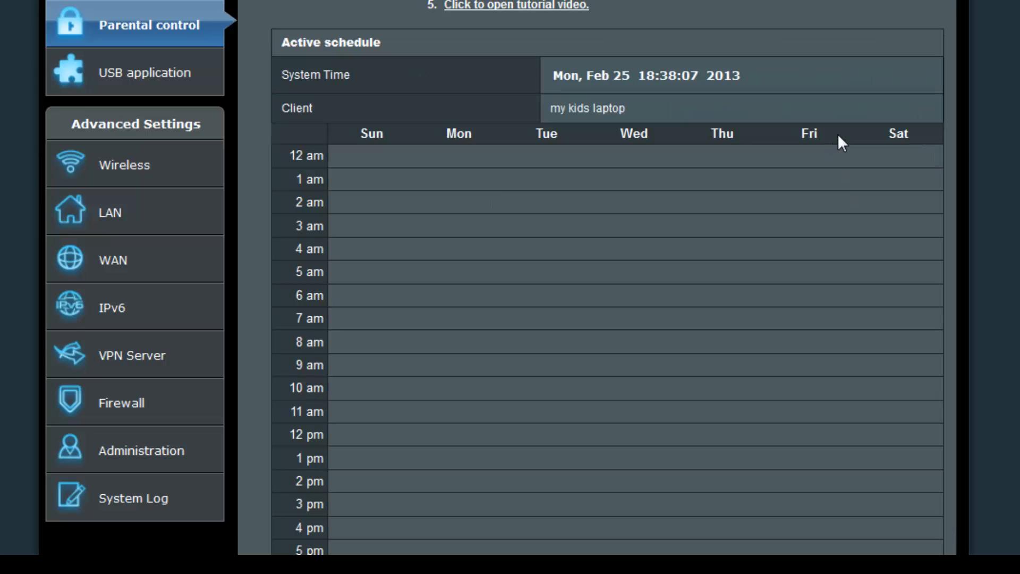
scroll(555, 332, "down", 4)
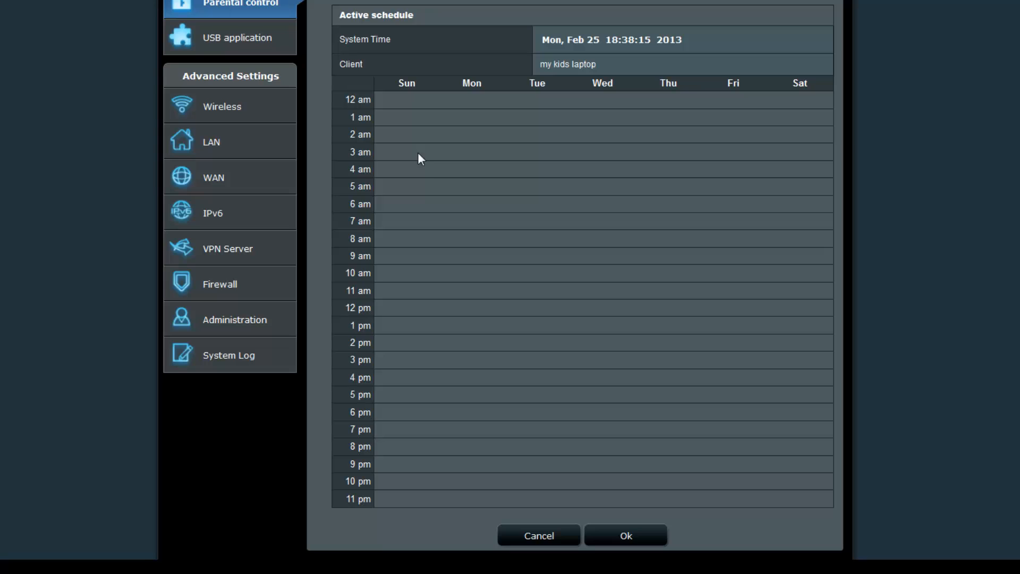
left_click(388, 100)
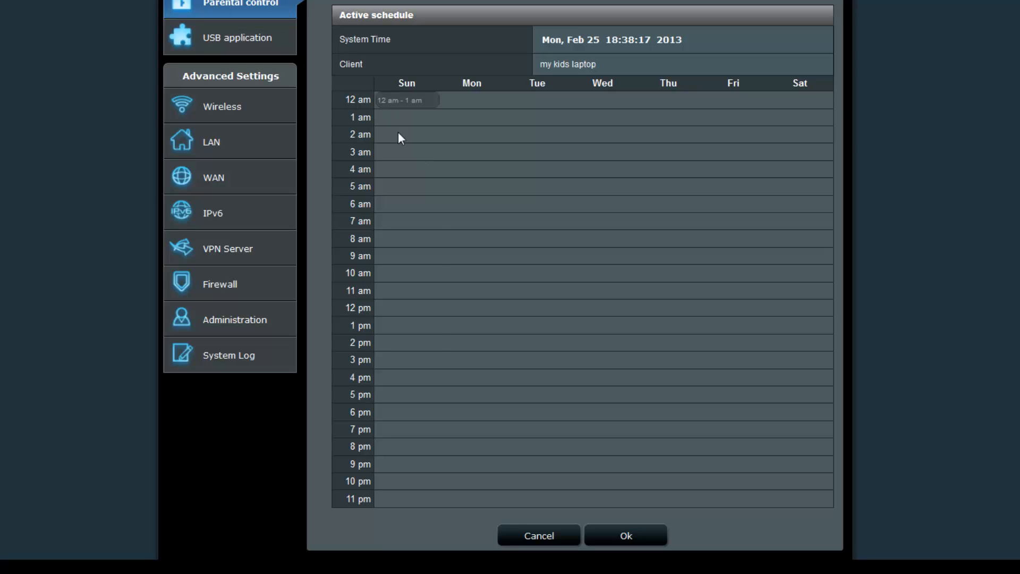
left_click_drag(401, 138, 388, 495)
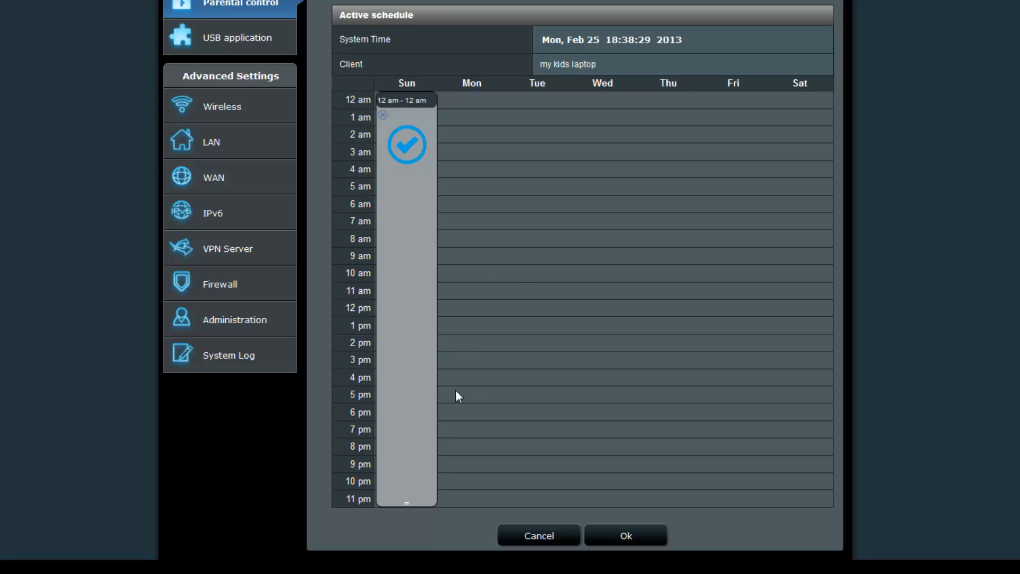
Add allowed blocks: Mon 5–9 pm, Tue 6 am–1 pm, Wed 5 am–12 pm, Thu 12–9 pm, Fri 6 am–4 pm, Sat 1 am–10 pm.
left_click_drag(456, 391, 453, 463)
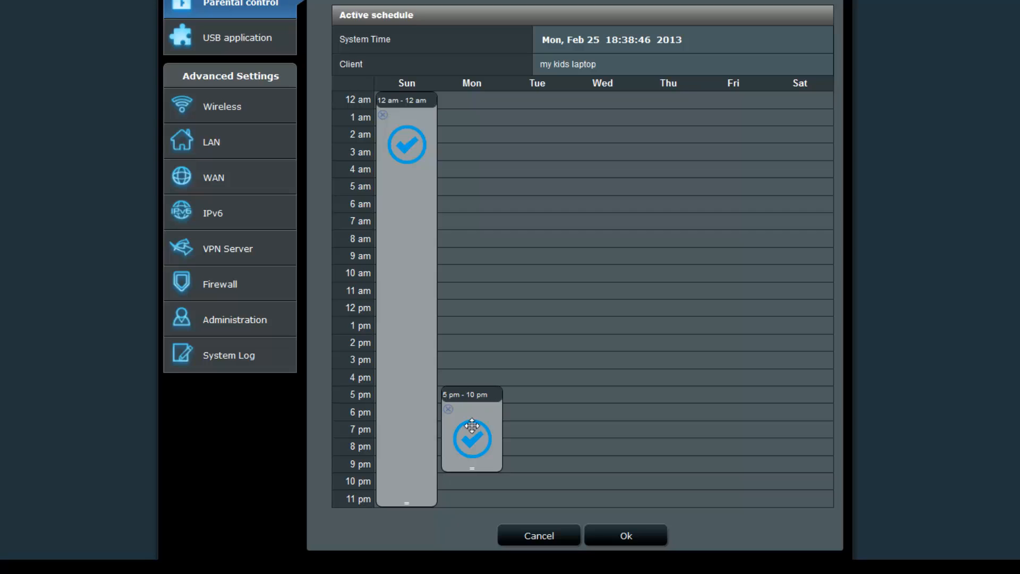
left_click_drag(472, 468, 474, 454)
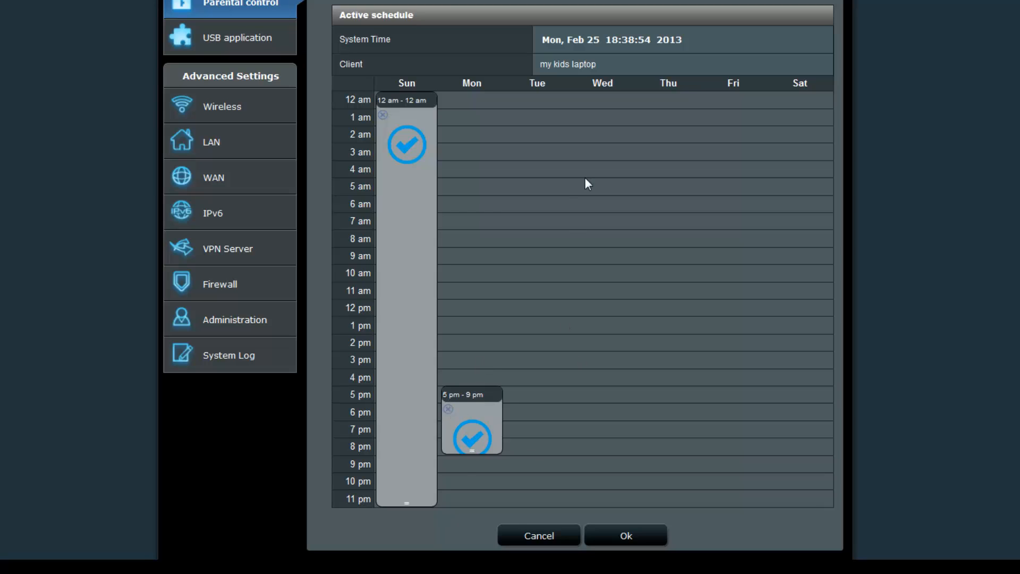
left_click_drag(537, 204, 540, 310)
left_click_drag(603, 186, 602, 295)
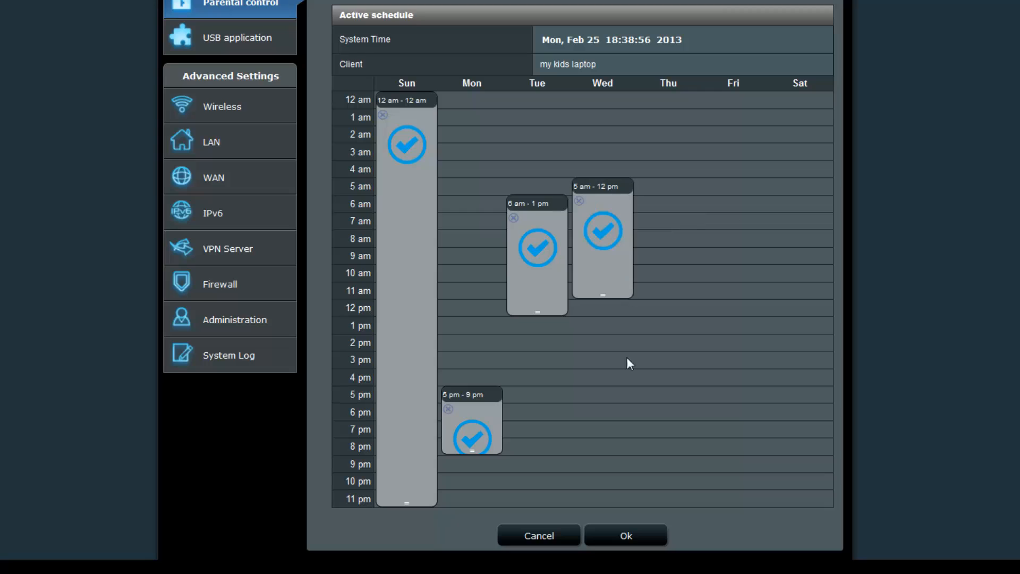
left_click_drag(683, 340, 673, 451)
left_click_drag(757, 205, 756, 361)
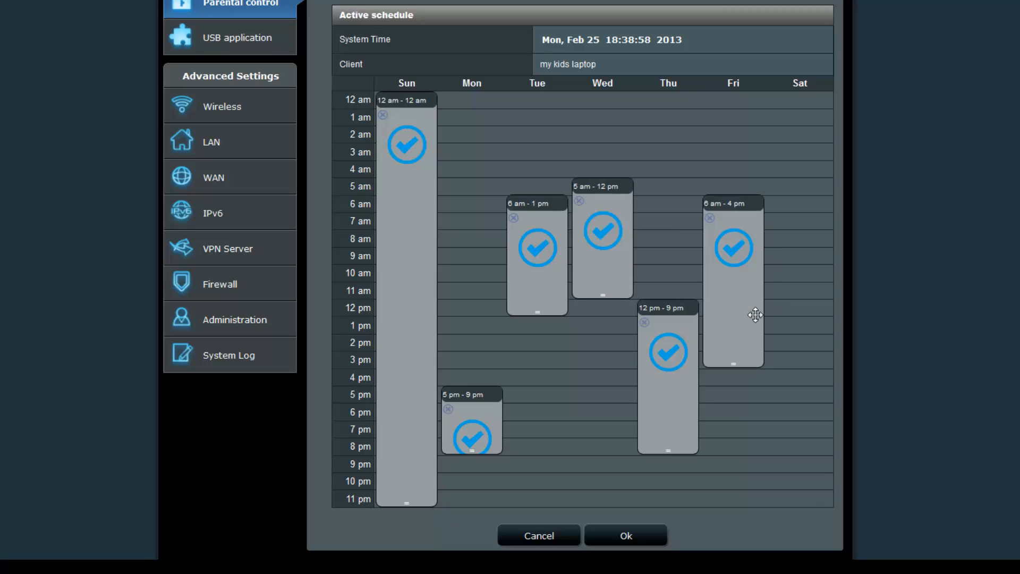
left_click_drag(781, 118, 805, 470)
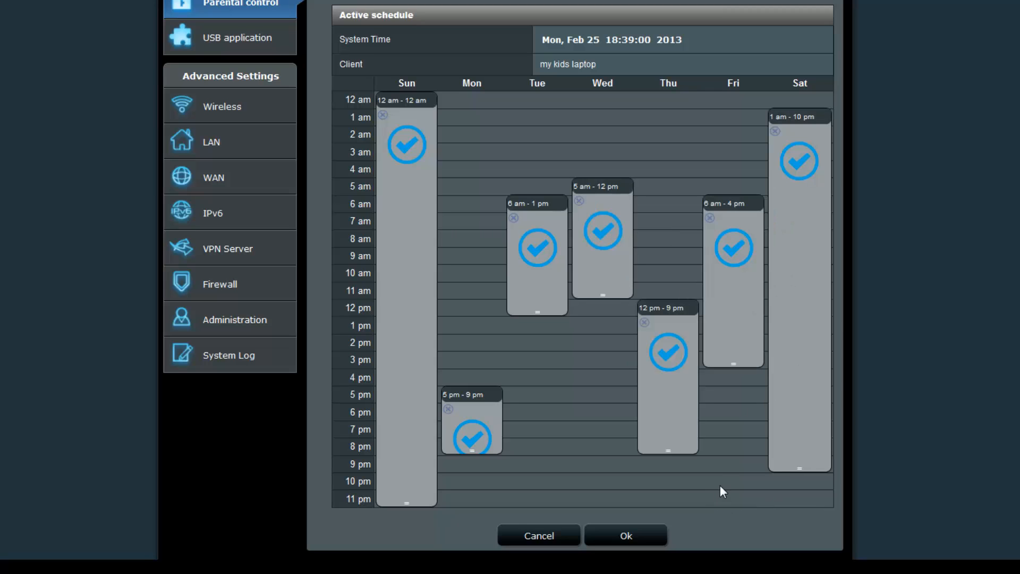
Save the weekly schedule and apply the parental control settings to the router.
left_click(644, 536)
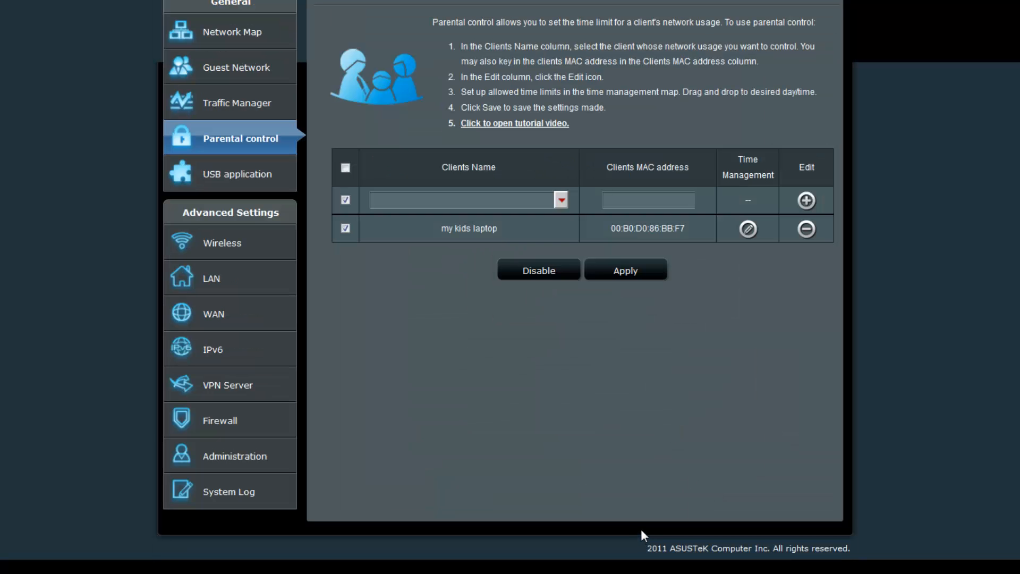
left_click(625, 272)
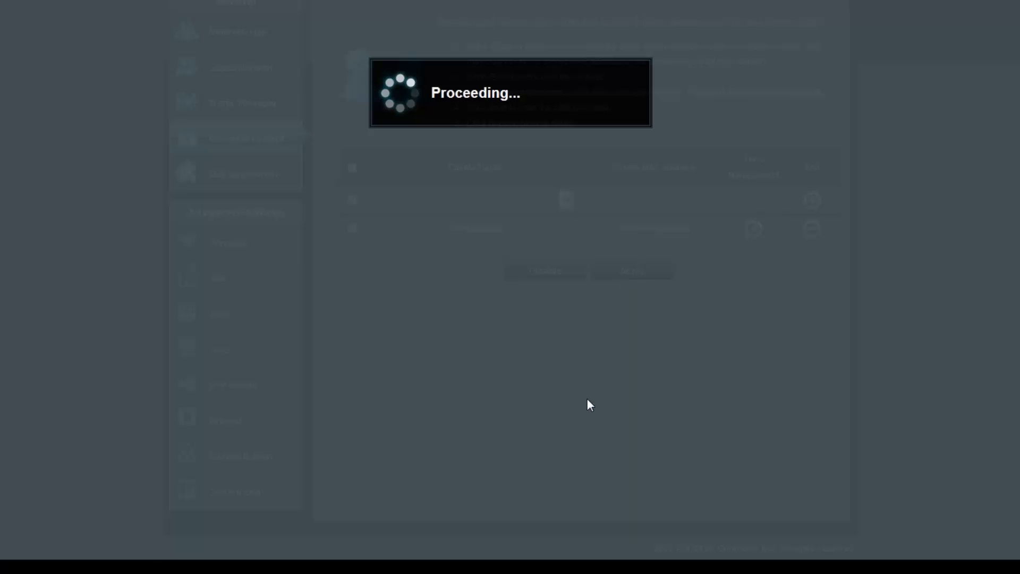